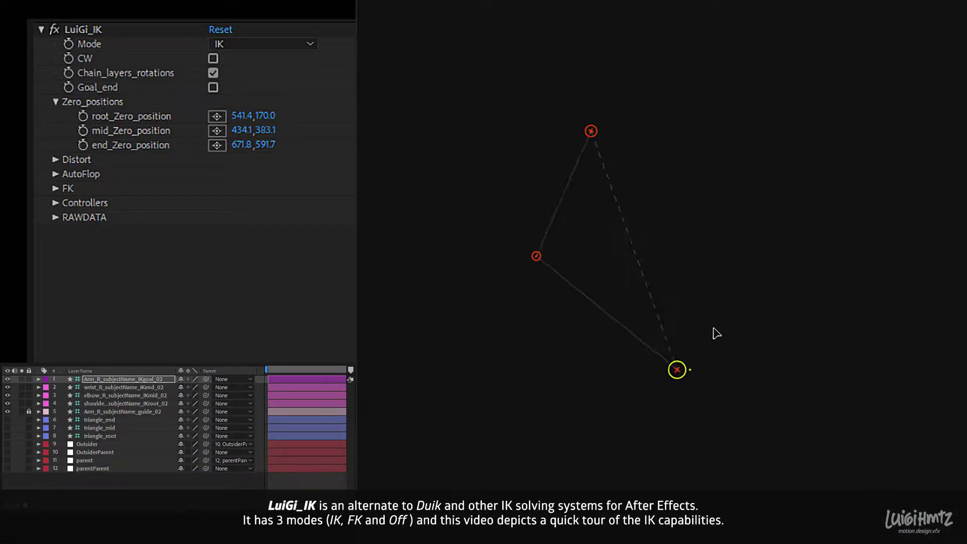
Select the shoulder root, then drag the IK goal and root until the arm is fully stretched.
left_click(591, 132)
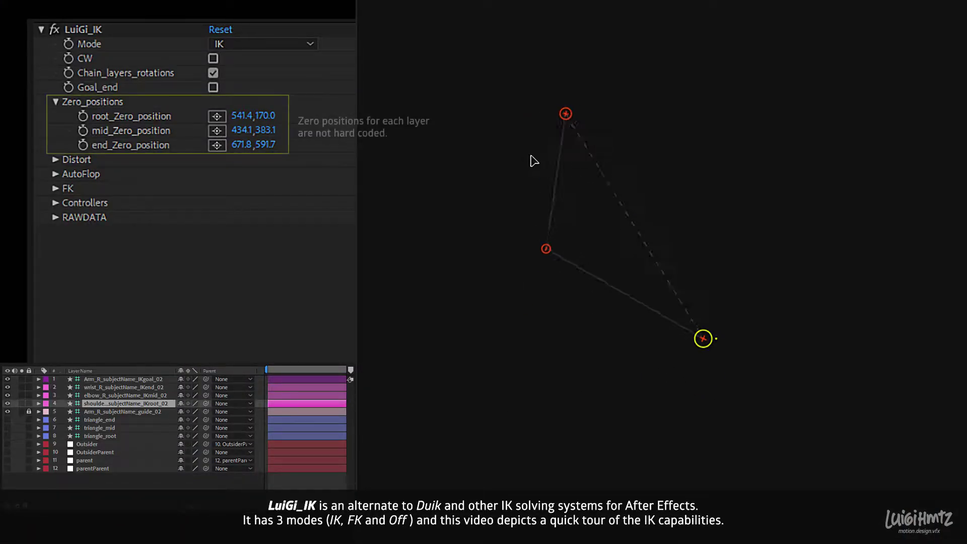
left_click_drag(704, 336, 718, 125)
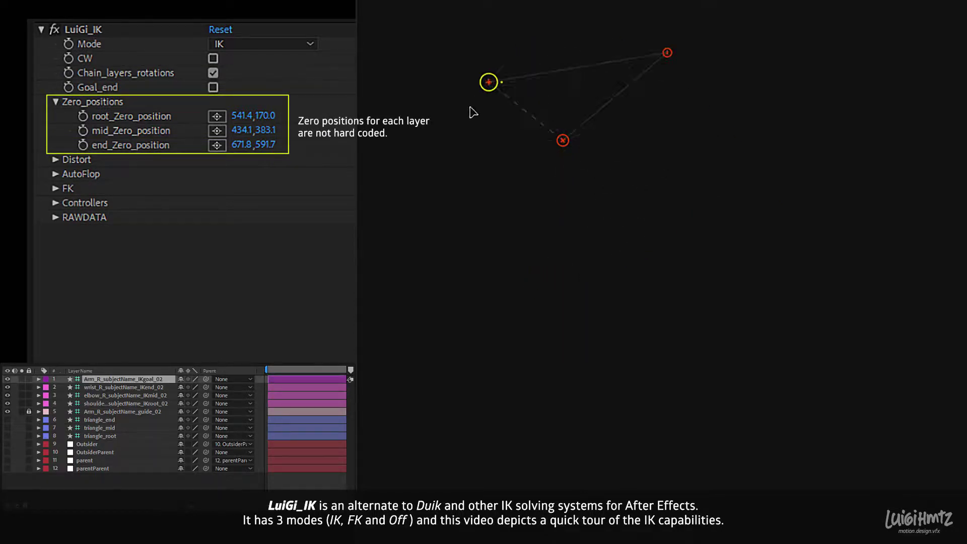
left_click_drag(604, 130, 649, 365)
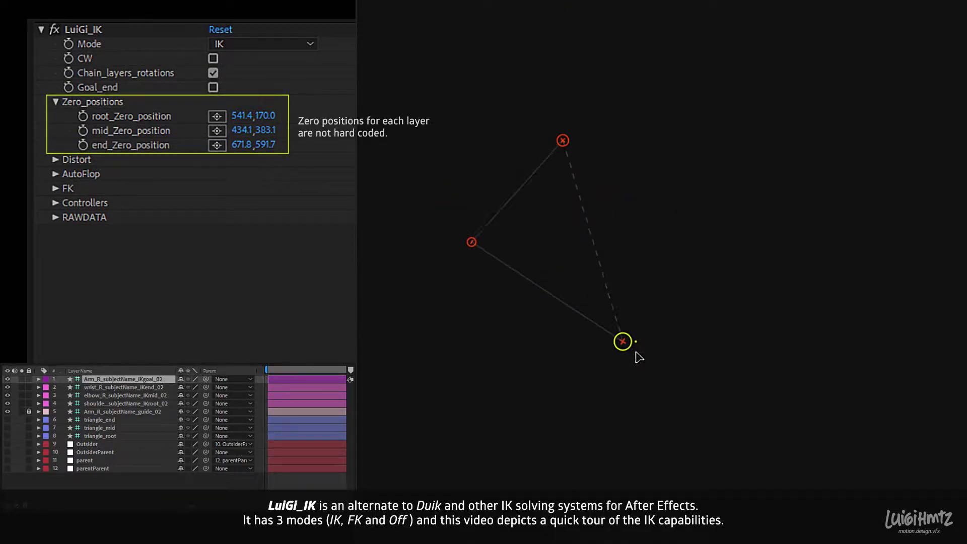
mouse_move(564, 140)
left_mouse_down()
mouse_move(655, 387)
mouse_move(726, 139)
left_mouse_up()
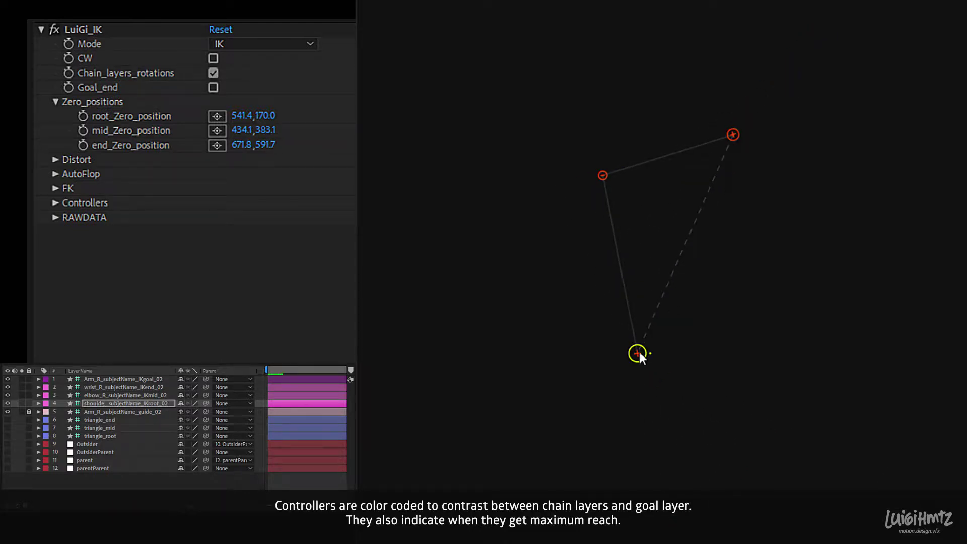
left_click_drag(638, 354, 481, 466)
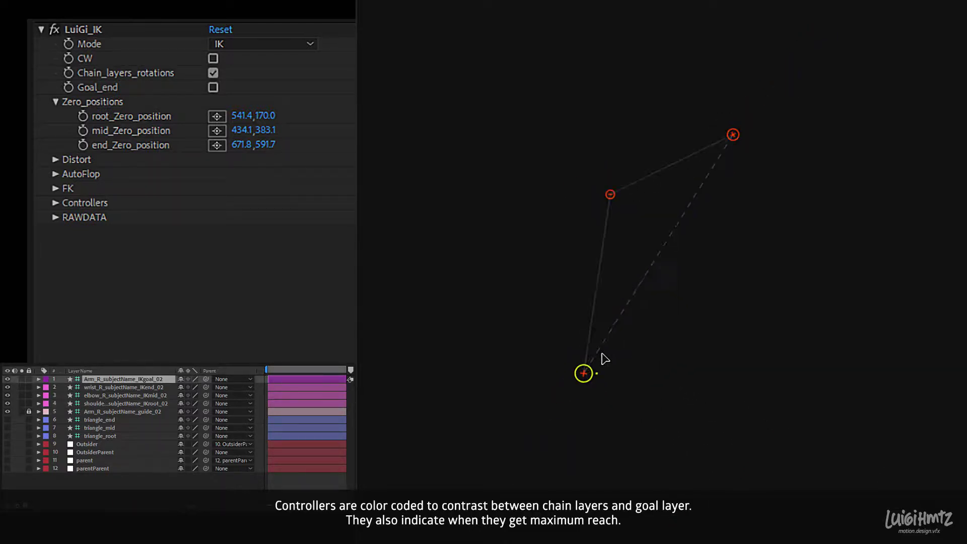
left_click_drag(736, 135, 844, 40)
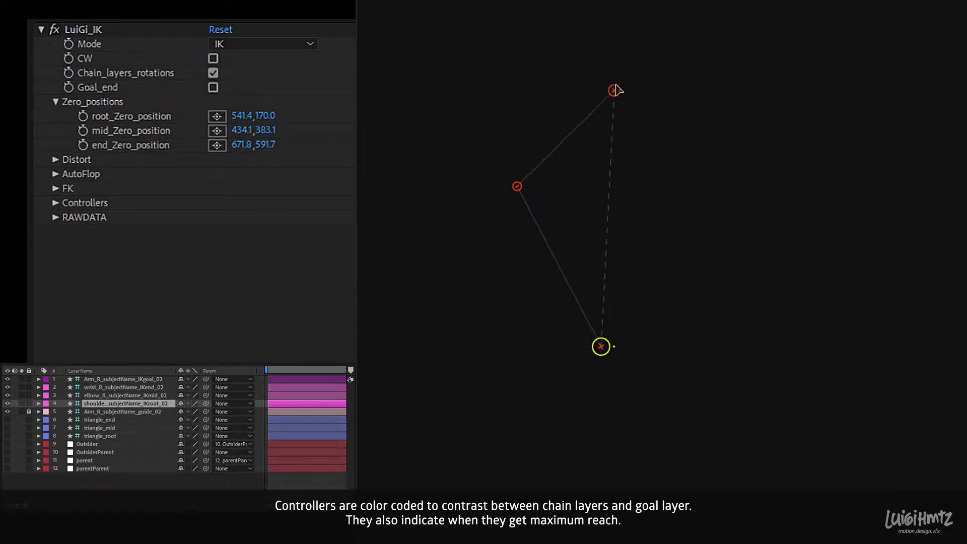
Check CW to flip the bend and make triangle_end, triangle_mid and triangle_root visible.
left_click(213, 58)
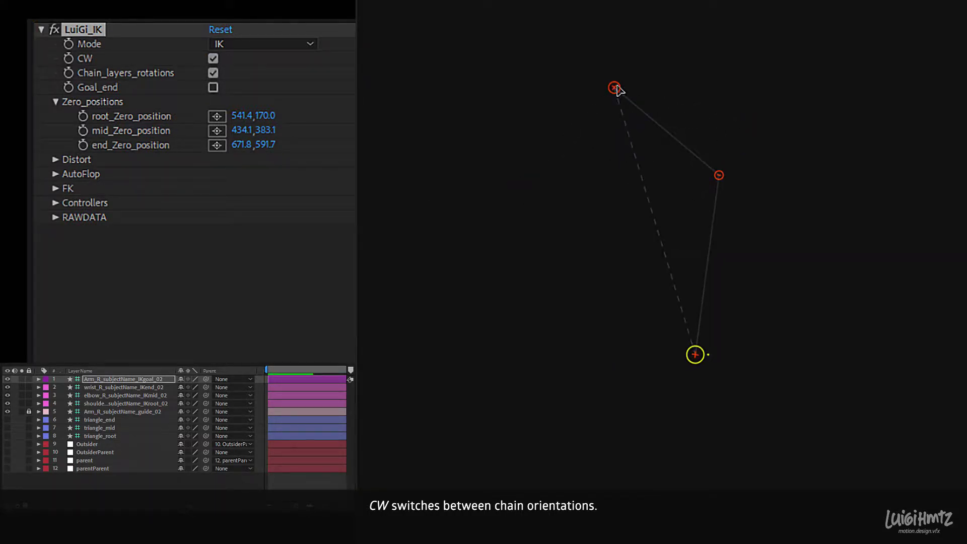
left_click_drag(617, 89, 550, 153)
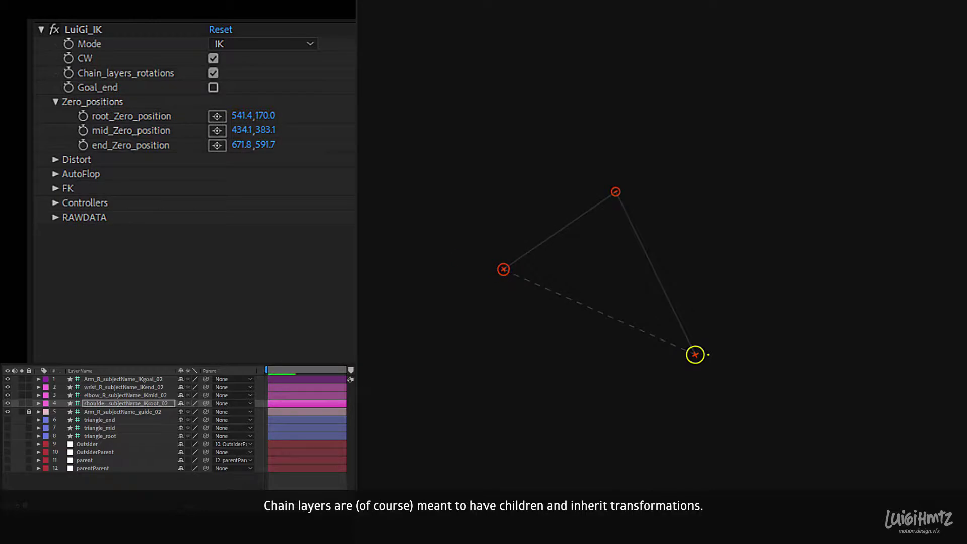
left_click(8, 427)
left_click(8, 435)
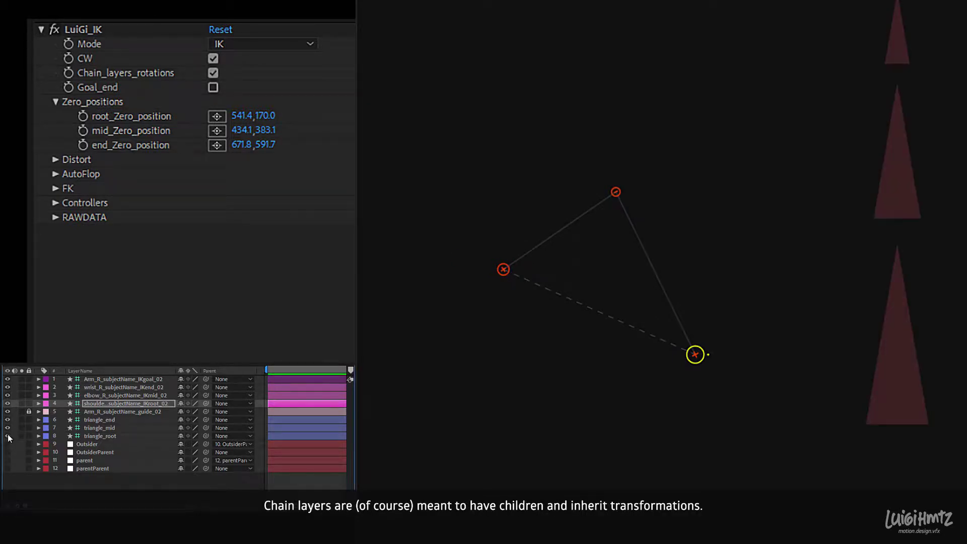
left_click(105, 420)
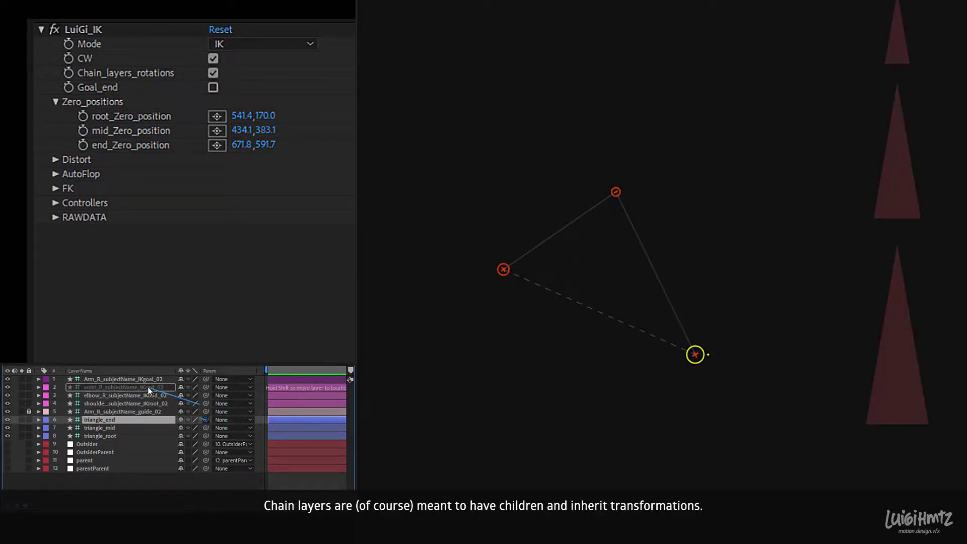
Parent triangle_end to the wrist and triangle_mid to the elbow, then swing the arm to test.
mouse_move(147, 387)
left_mouse_down()
mouse_move(150, 394)
mouse_move(122, 403)
left_mouse_up()
left_click(131, 428)
left_click(122, 436)
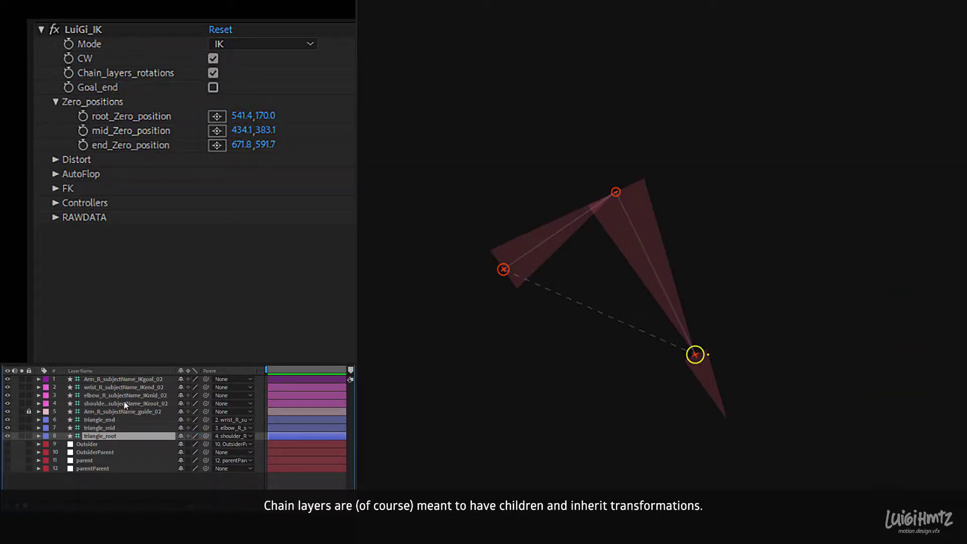
left_click_drag(697, 357, 679, 109)
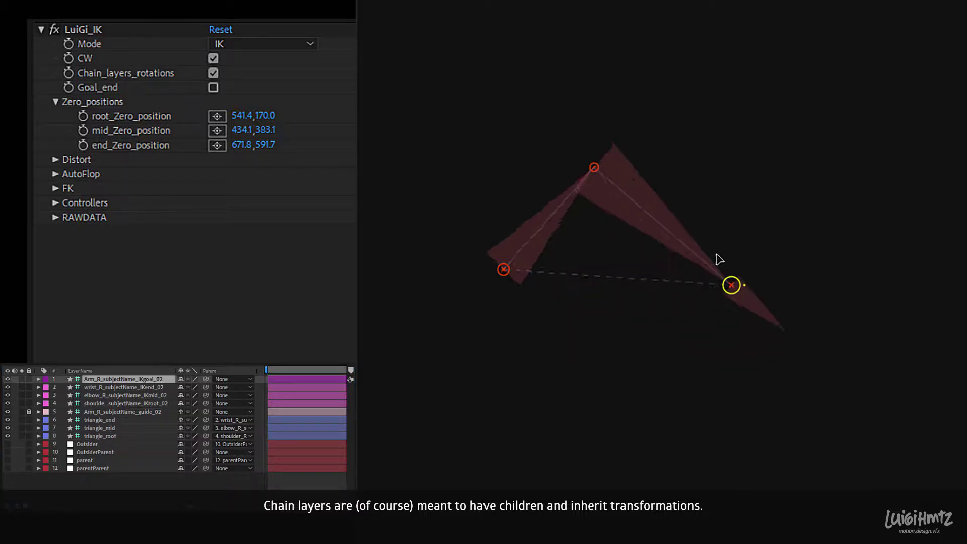
left_click_drag(508, 266, 715, 291)
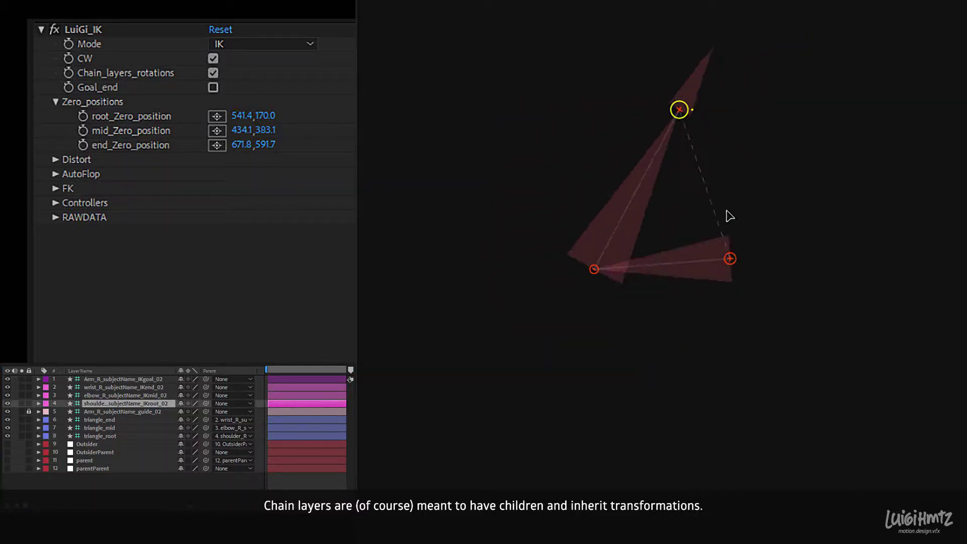
Uncheck CW, test Chain_layers_rotations off with goal and root drags, then re-check it.
left_click(213, 58)
left_click_drag(679, 109, 605, 182)
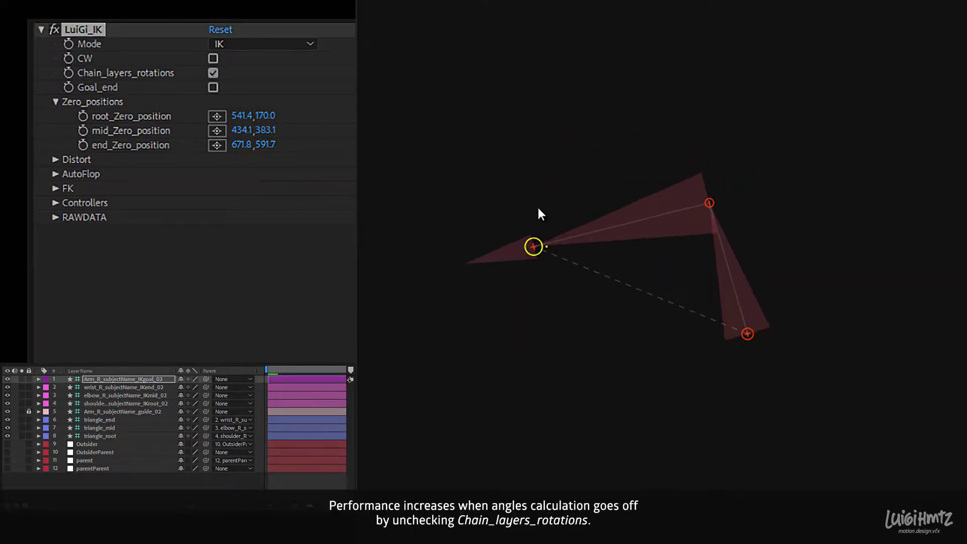
left_click(212, 72)
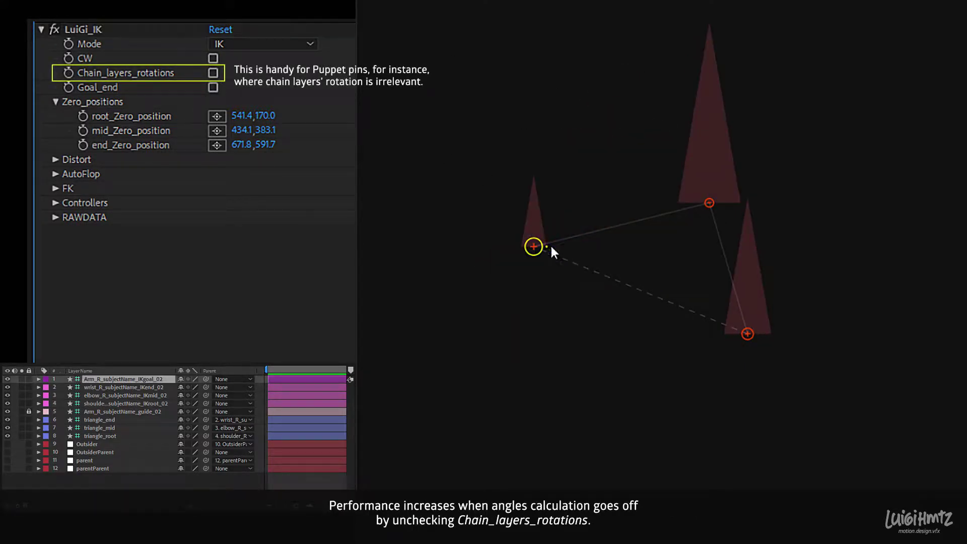
left_click_drag(515, 294, 559, 190)
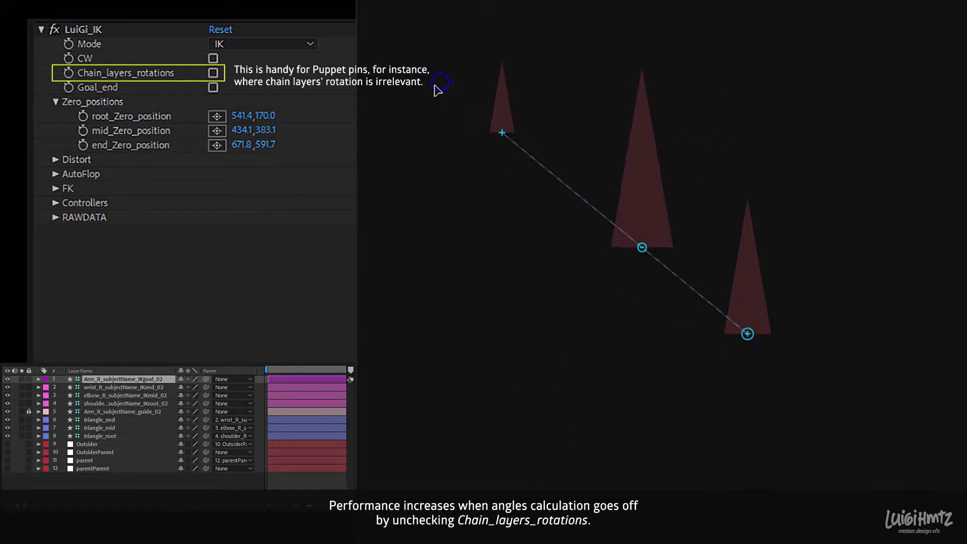
left_click_drag(747, 341, 802, 370)
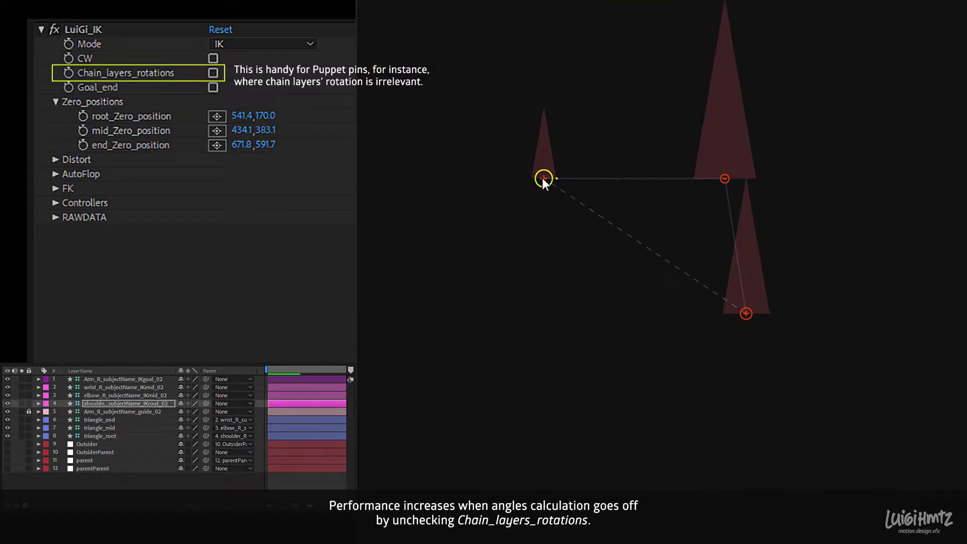
left_click_drag(544, 178, 563, 397)
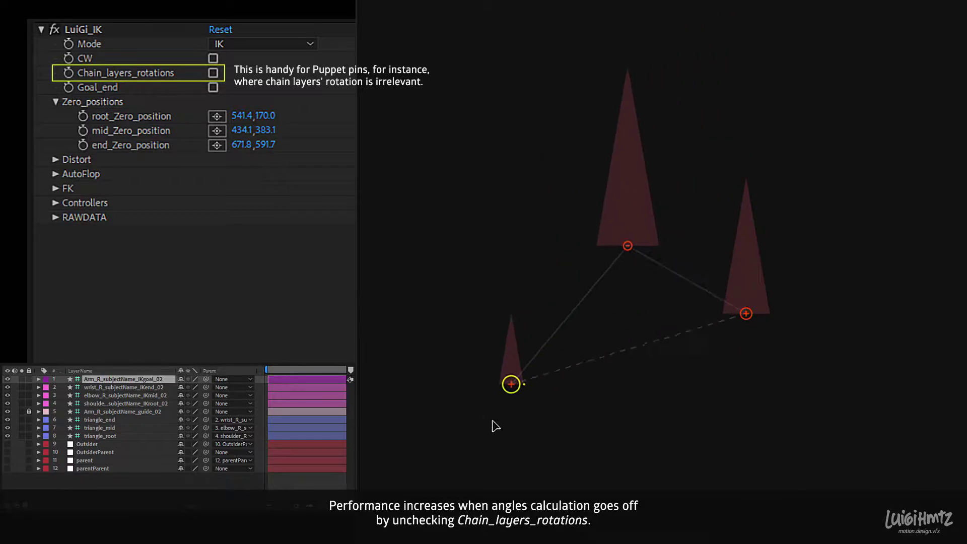
left_click(213, 73)
Enable Goal_end and rotate the IKgoal layer to re-orient the tip triangle.
left_click(213, 87)
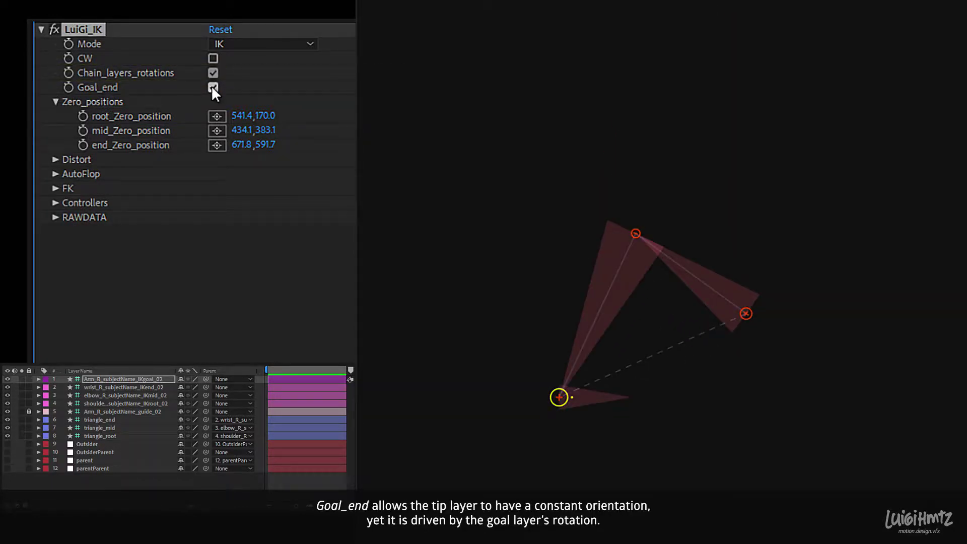
mouse_move(611, 371)
left_mouse_down()
mouse_move(514, 208)
mouse_move(722, 177)
mouse_move(734, 204)
mouse_move(734, 194)
mouse_move(659, 348)
left_mouse_up()
key("r")
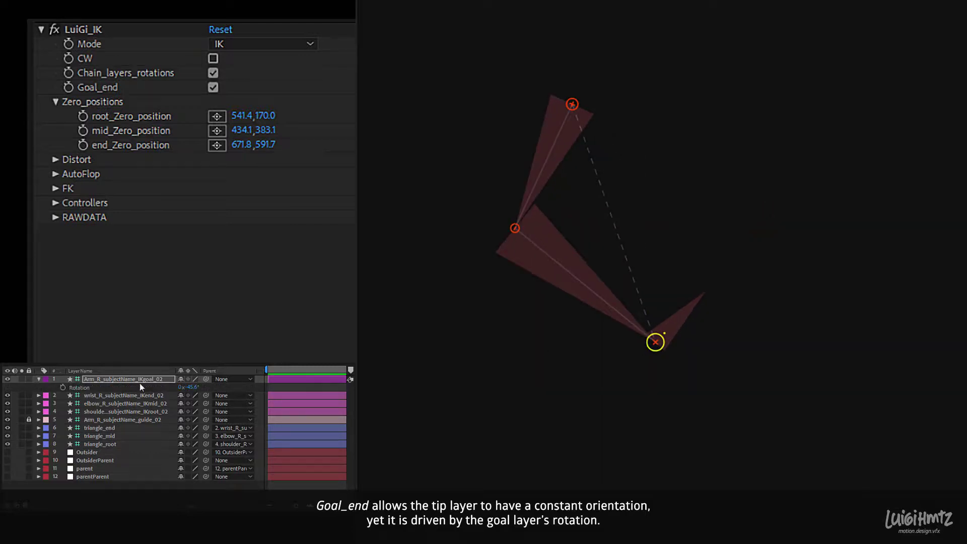
left_click(73, 387)
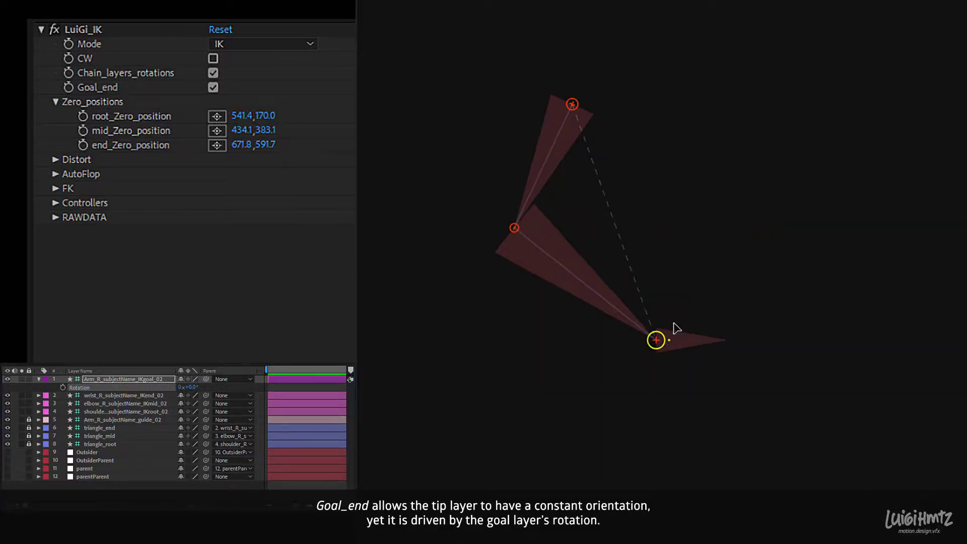
left_click_drag(655, 339, 610, 343)
Turn Goal_end off and reselect the IKgoal layer.
left_click(213, 88)
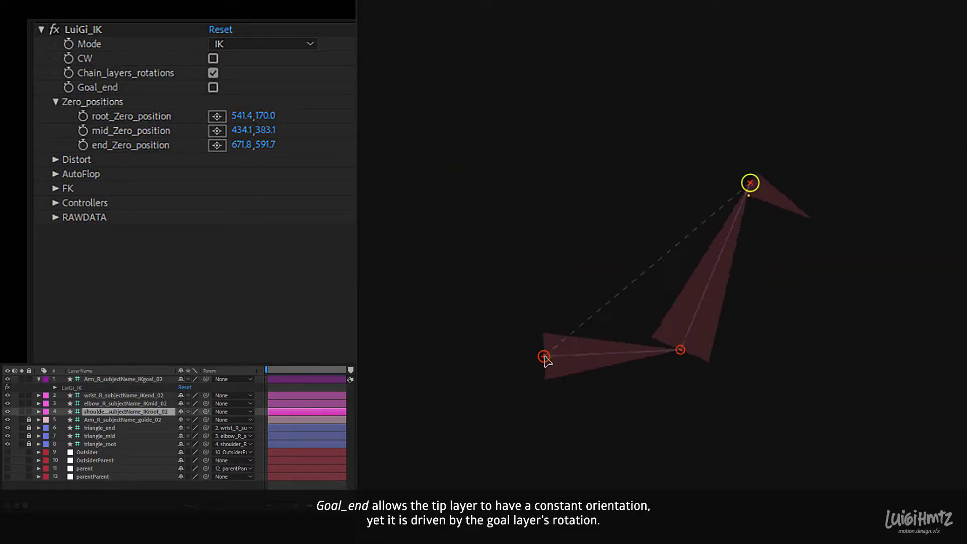
right_click(92, 388)
left_click(123, 457)
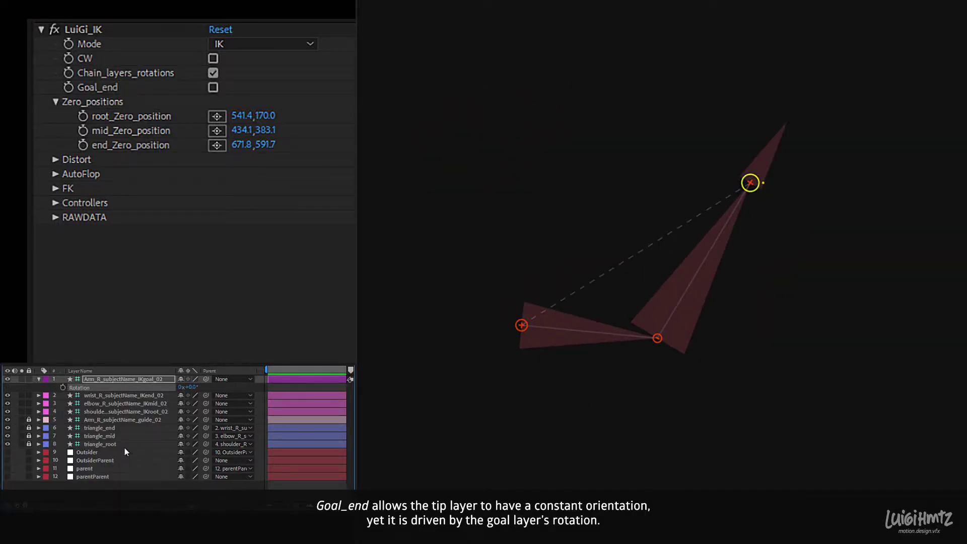
Set Distort_status to Enabled, check Auto-Stretch, and drag the goal and end to stretch the chain.
left_click(56, 159)
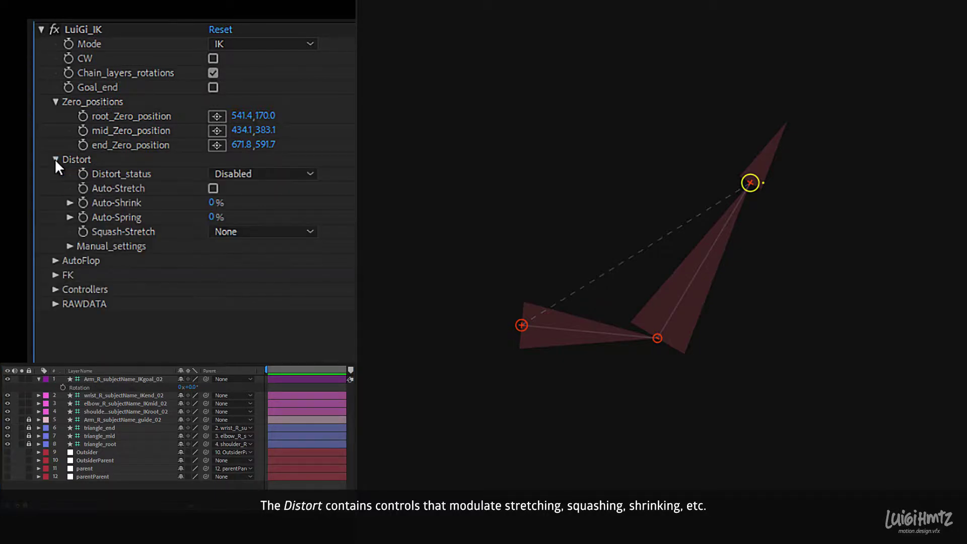
left_click(269, 174)
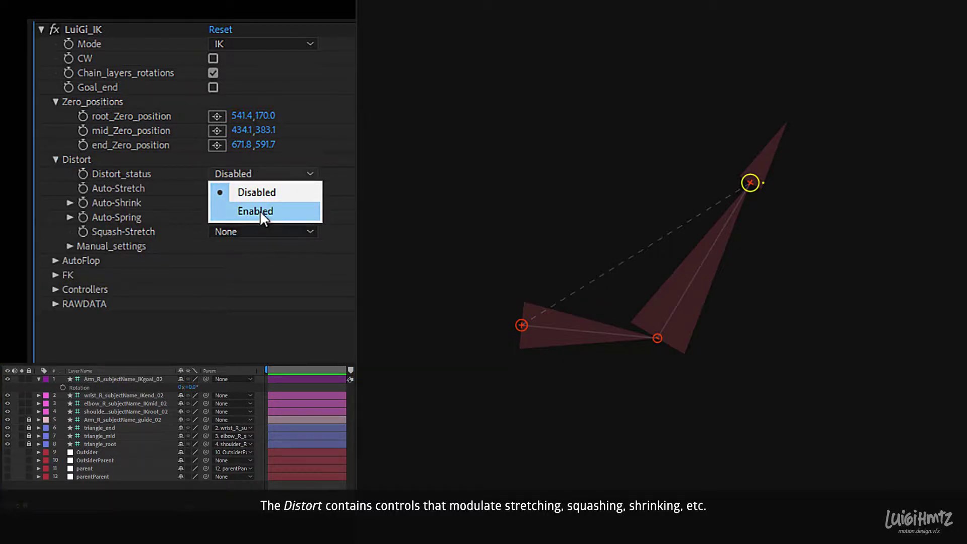
left_click(260, 211)
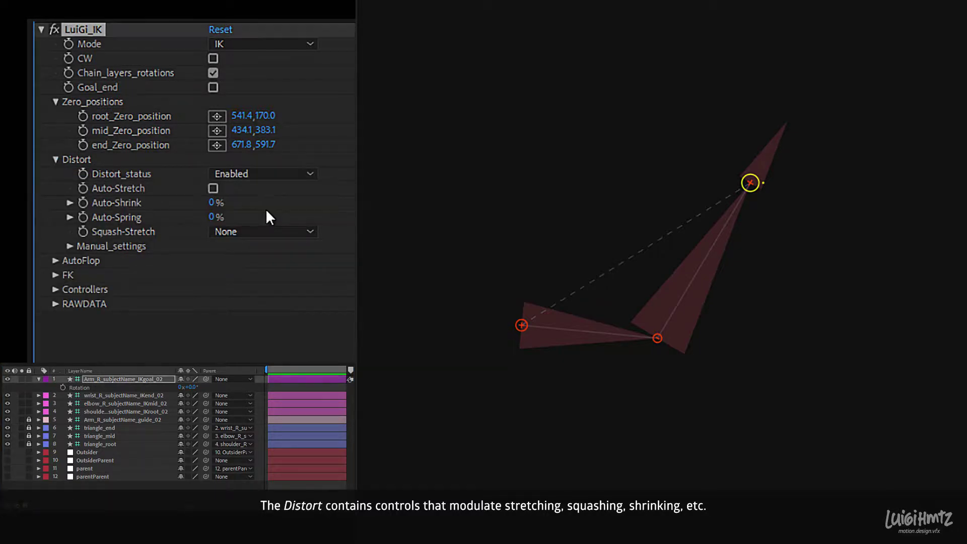
left_click(213, 188)
left_click_drag(753, 176, 705, 174)
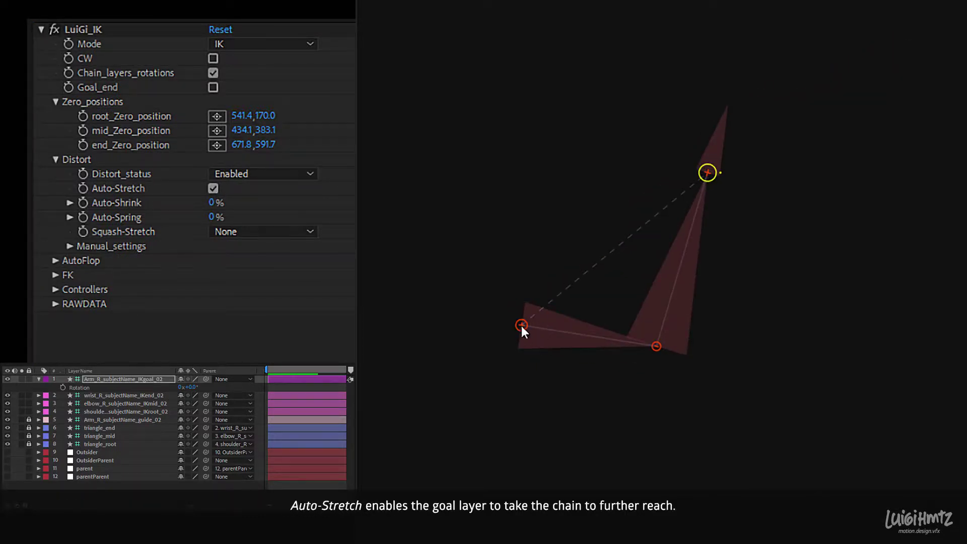
left_click_drag(522, 330, 550, 417)
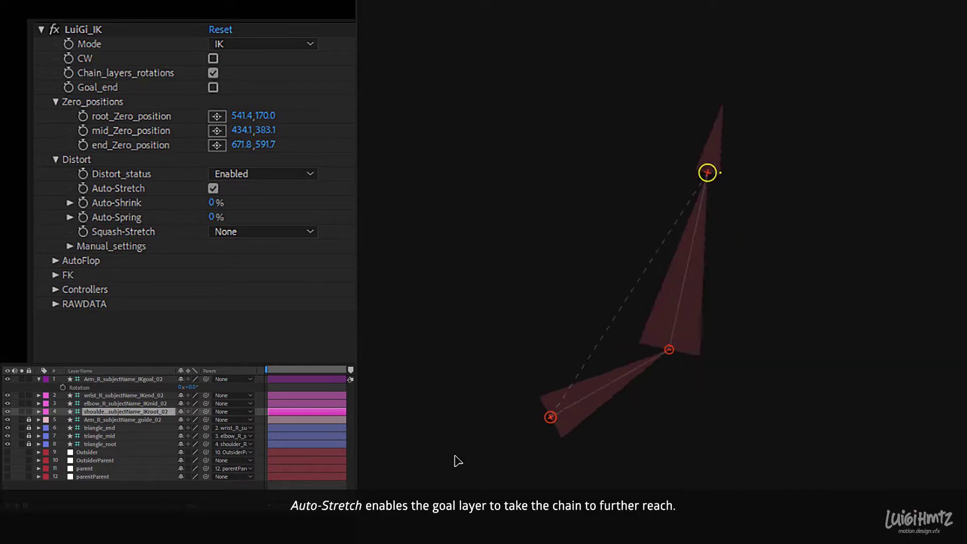
left_click_drag(455, 461, 546, 370)
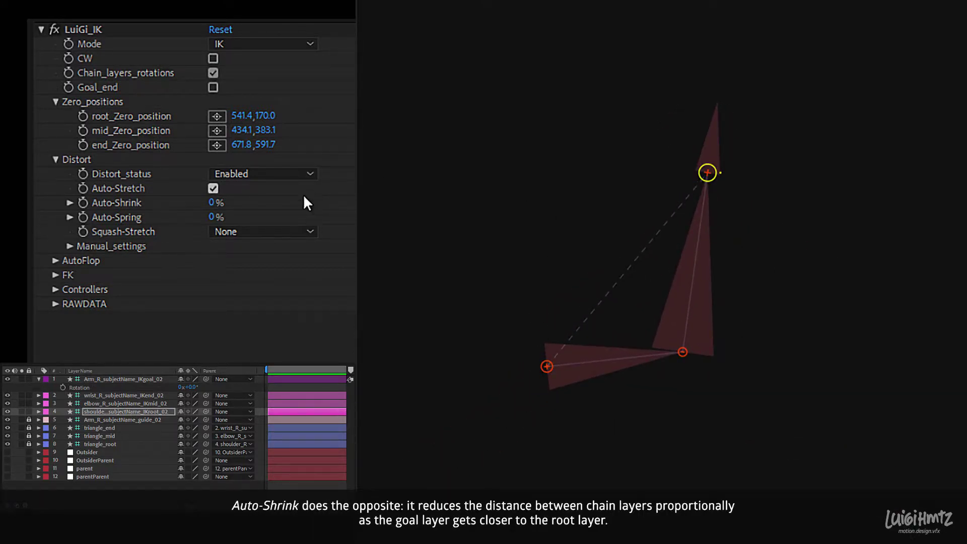
Raise Auto-Shrink up to 100%, moving the goal and root to watch the chain shrink.
left_click_drag(218, 204, 227, 202)
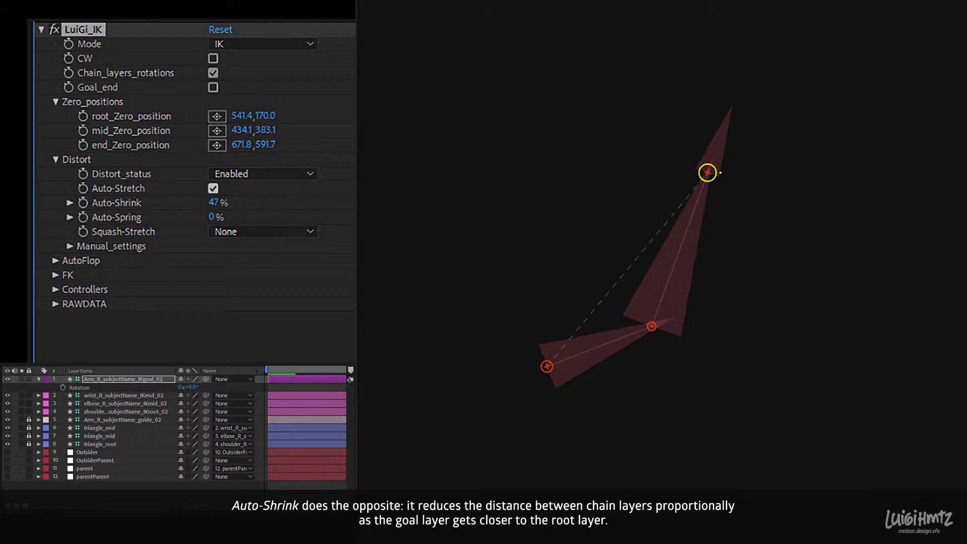
mouse_move(707, 173)
left_mouse_down()
mouse_move(622, 273)
mouse_move(786, 86)
mouse_move(633, 259)
left_mouse_up()
left_click_drag(211, 202, 317, 200)
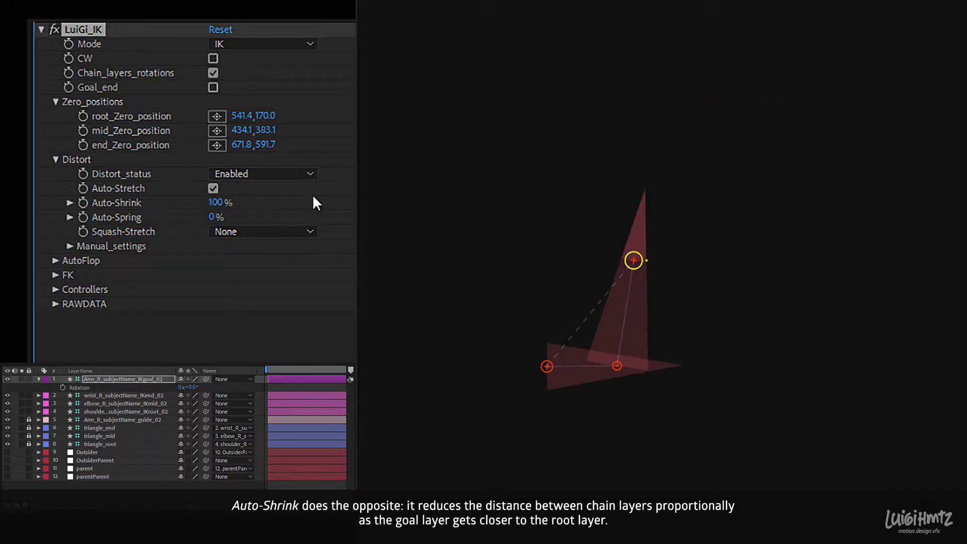
mouse_move(632, 260)
left_mouse_down()
mouse_move(649, 244)
mouse_move(556, 349)
mouse_move(737, 111)
mouse_move(599, 287)
left_mouse_up()
left_click_drag(547, 366, 521, 401)
mouse_move(491, 436)
left_mouse_down()
mouse_move(535, 405)
mouse_move(595, 289)
mouse_move(509, 422)
left_mouse_up()
Reset Auto-Shrink and raise Auto-Spring to 100%, pulling the goal to test the spring.
mouse_move(215, 202)
left_mouse_down()
mouse_move(194, 202)
mouse_move(250, 209)
left_mouse_up()
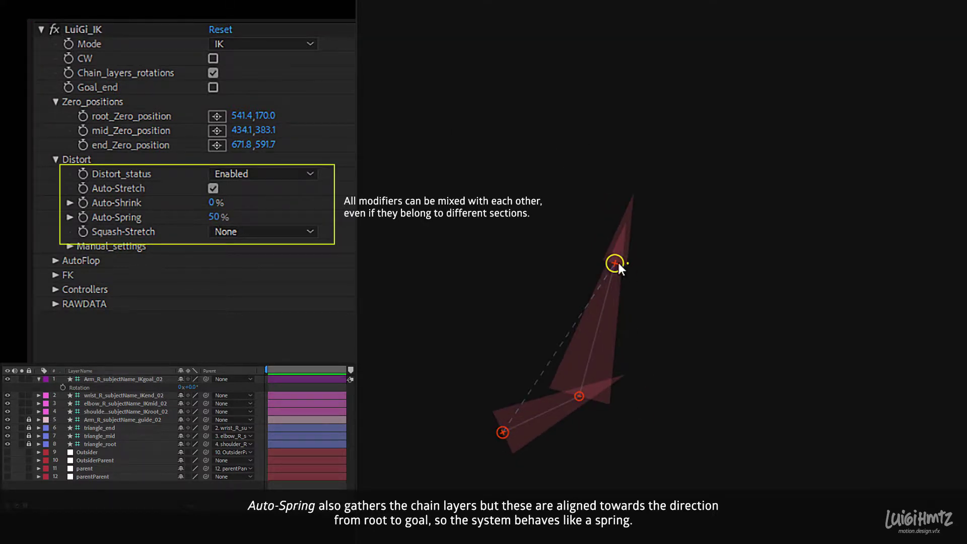
mouse_move(614, 262)
left_mouse_down()
mouse_move(718, 90)
mouse_move(566, 341)
mouse_move(631, 294)
left_mouse_up()
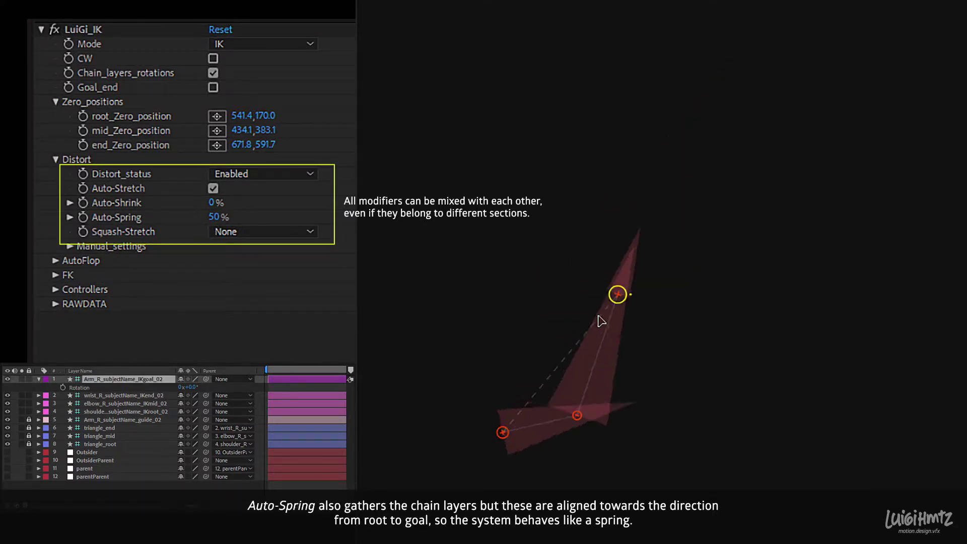
left_click_drag(667, 259, 611, 306)
left_click_drag(217, 217, 260, 212)
mouse_move(575, 341)
left_mouse_down()
mouse_move(658, 251)
mouse_move(583, 338)
mouse_move(766, 78)
mouse_move(682, 209)
mouse_move(732, 123)
left_mouse_up()
Turn off Auto-Stretch and settle on Auto-Shrink 59% and Auto-Spring 80%.
left_click(213, 188)
mouse_move(715, 156)
left_mouse_down()
mouse_move(654, 201)
mouse_move(541, 319)
mouse_move(903, 89)
mouse_move(559, 15)
mouse_move(651, 271)
left_mouse_up()
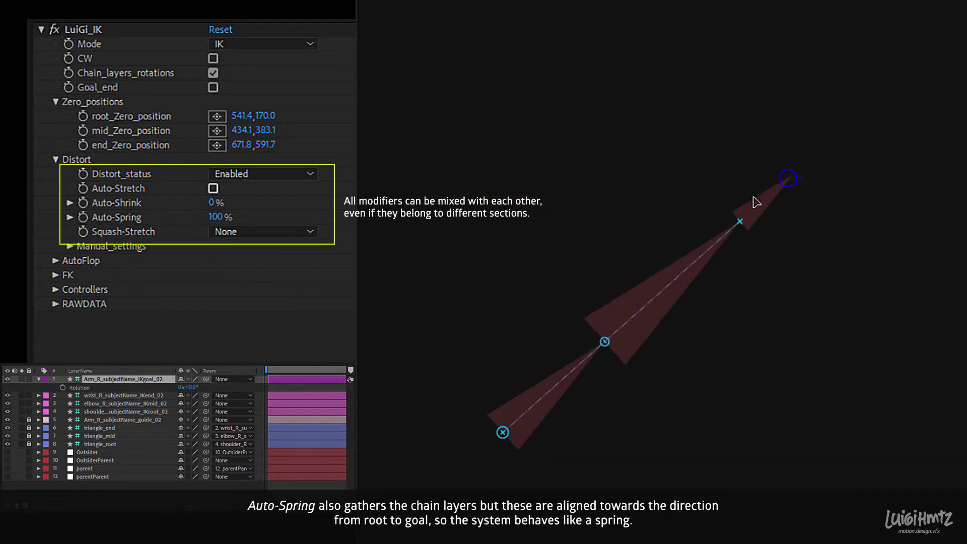
mouse_move(210, 216)
left_mouse_down()
mouse_move(229, 217)
mouse_move(237, 200)
left_mouse_up()
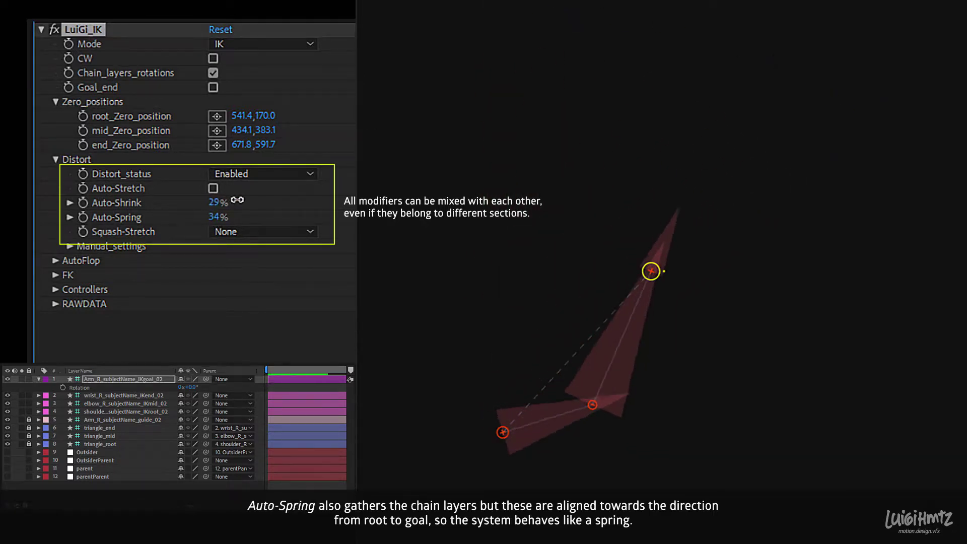
mouse_move(650, 271)
left_mouse_down()
mouse_move(475, 317)
mouse_move(496, 134)
mouse_move(510, 341)
left_mouse_up()
left_click_drag(209, 217, 252, 217)
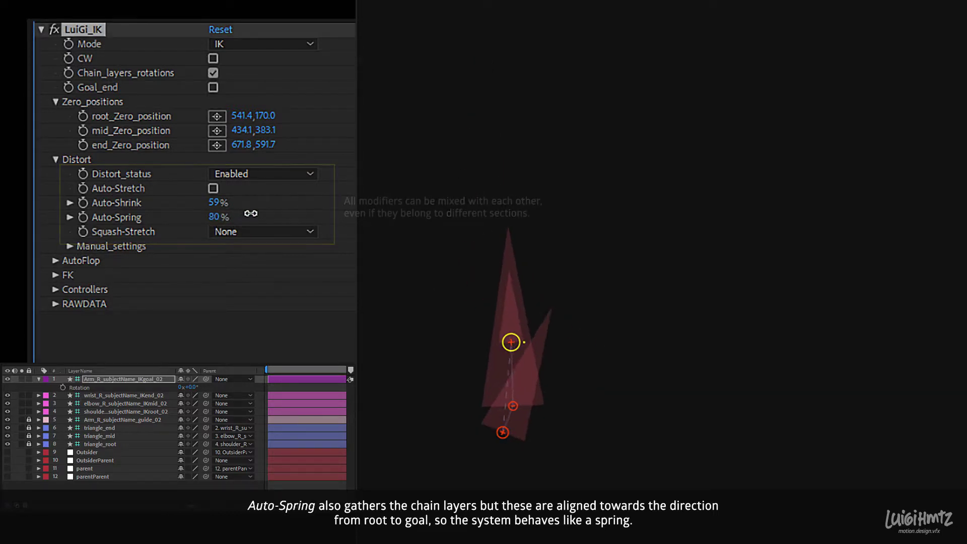
left_click(245, 231)
Set Squash-Stretch to Auto, re-check Auto-Stretch, and pull the goal to test squashing and stretching.
left_click(263, 267)
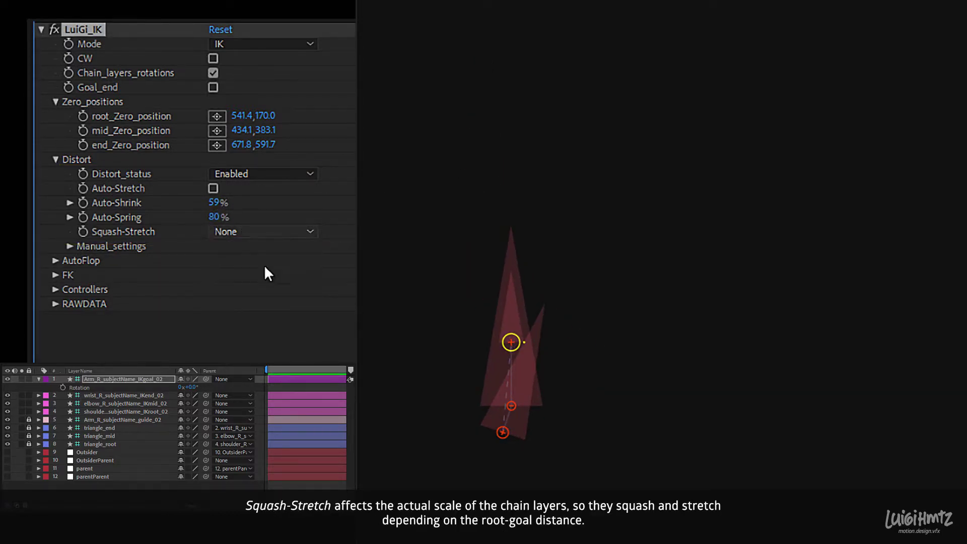
mouse_move(511, 342)
left_mouse_down()
mouse_move(522, 324)
mouse_move(565, 418)
mouse_move(604, 160)
mouse_move(537, 397)
left_mouse_up()
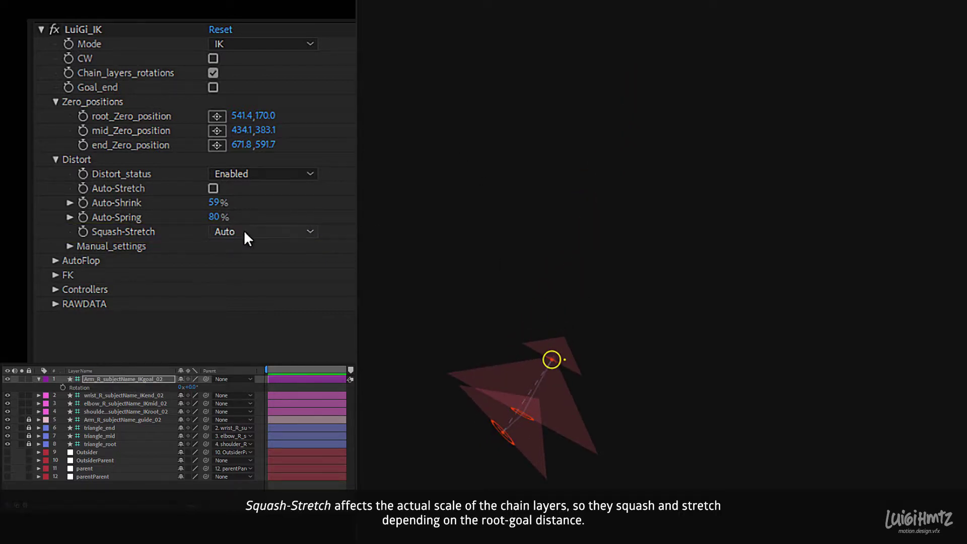
left_click(213, 188)
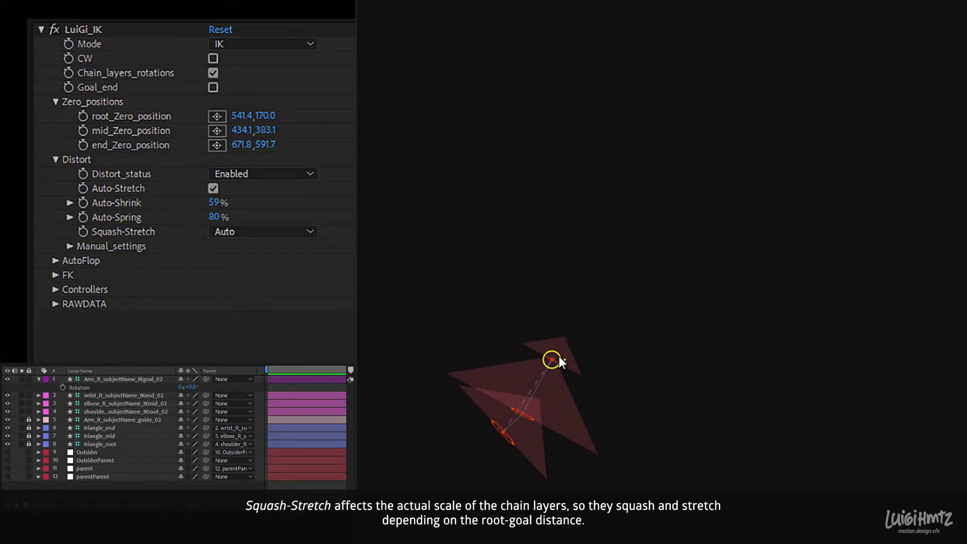
mouse_move(560, 361)
left_mouse_down()
mouse_move(710, 204)
mouse_move(589, 250)
left_mouse_up()
mouse_move(503, 432)
left_mouse_down()
mouse_move(675, 311)
mouse_move(653, 269)
left_mouse_up()
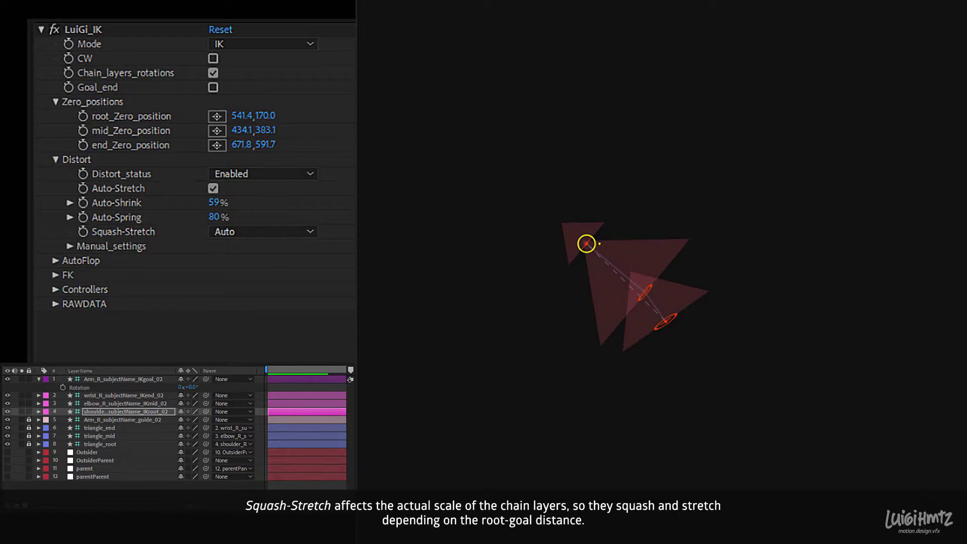
left_click(247, 231)
Switch Squash-Stretch to Manual, expand its settings and drag the chain to test.
left_click(255, 288)
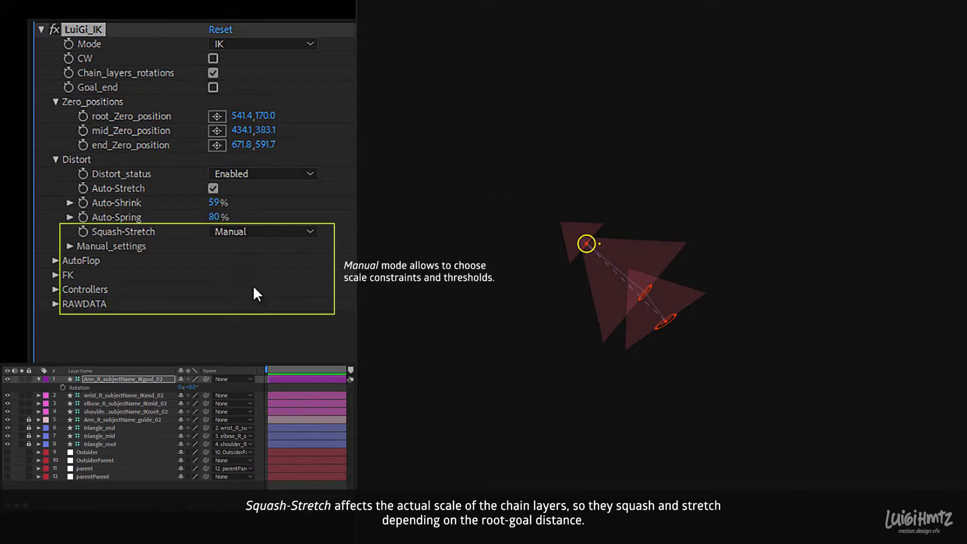
left_click(70, 245)
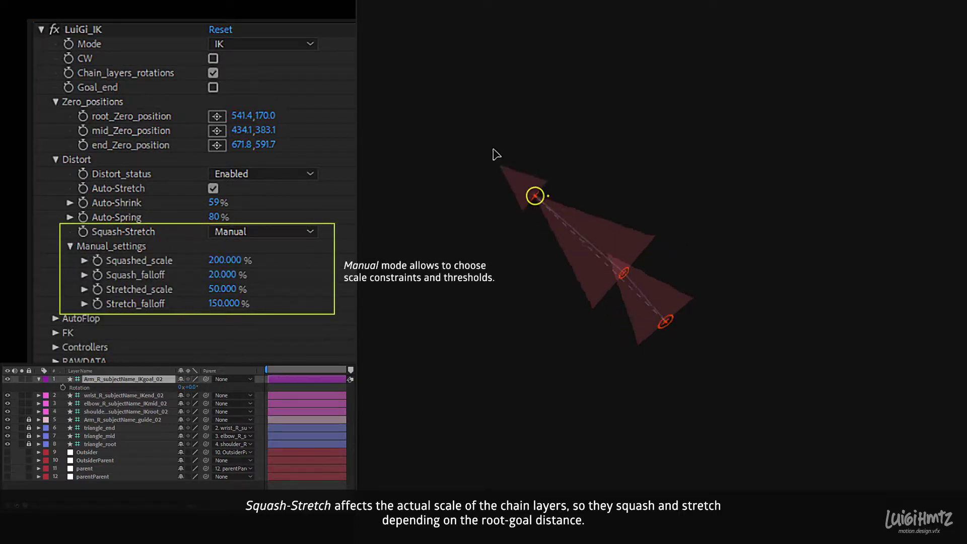
left_click_drag(665, 321, 621, 297)
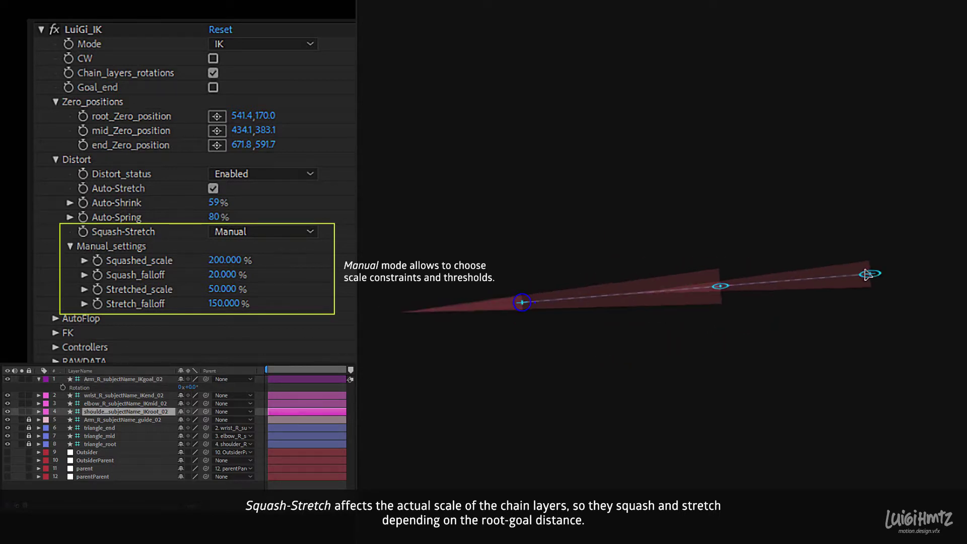
left_click(55, 346)
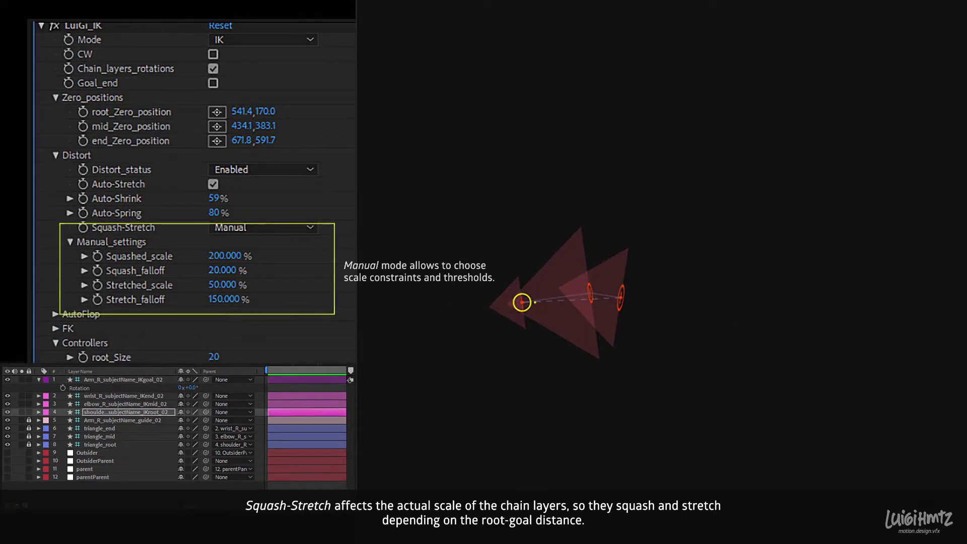
left_click_drag(521, 302, 468, 442)
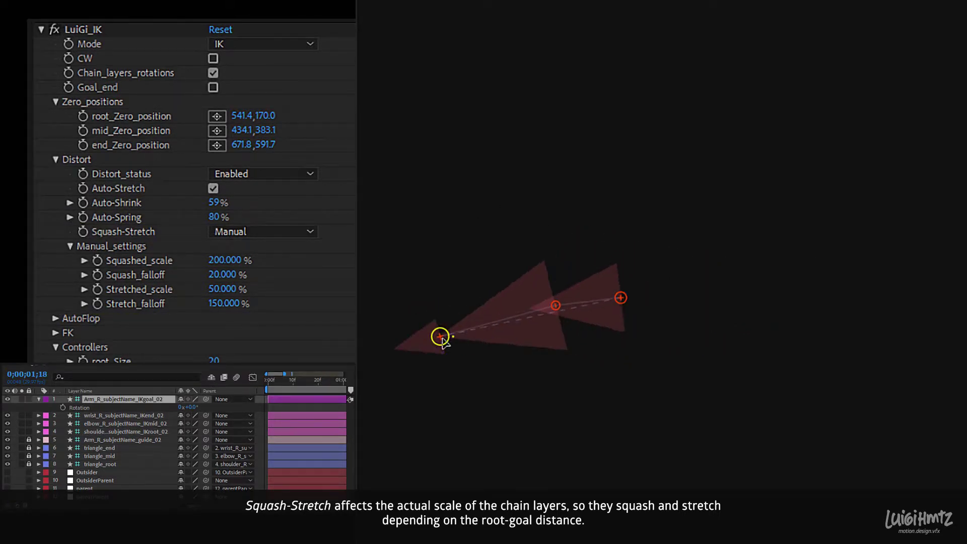
mouse_move(620, 296)
left_mouse_down()
mouse_move(505, 393)
mouse_move(735, 108)
left_mouse_up()
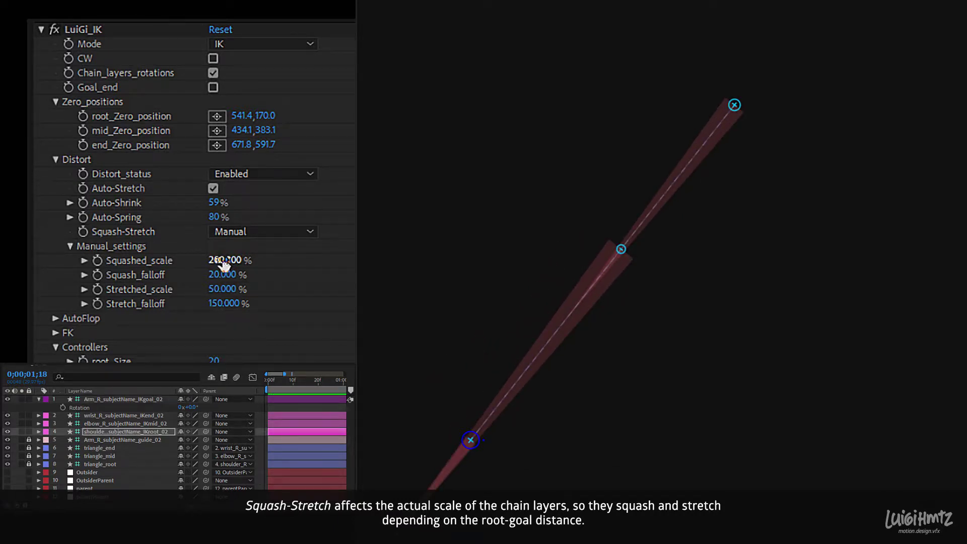
Set Stretched_scale to 25% and Squashed_scale to 100%, testing each with the goal.
type("25")
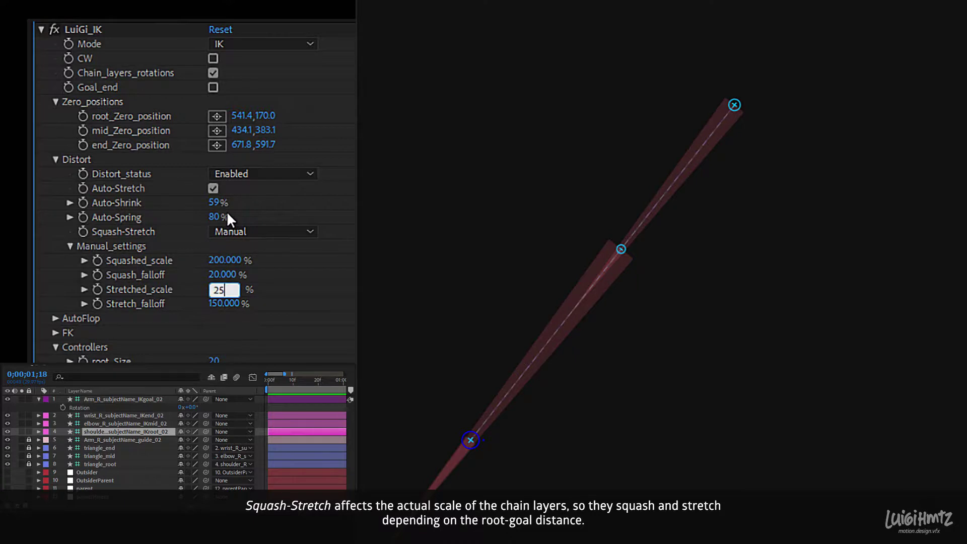
key("Return")
mouse_move(470, 440)
left_mouse_down()
mouse_move(701, 150)
mouse_move(693, 110)
left_mouse_up()
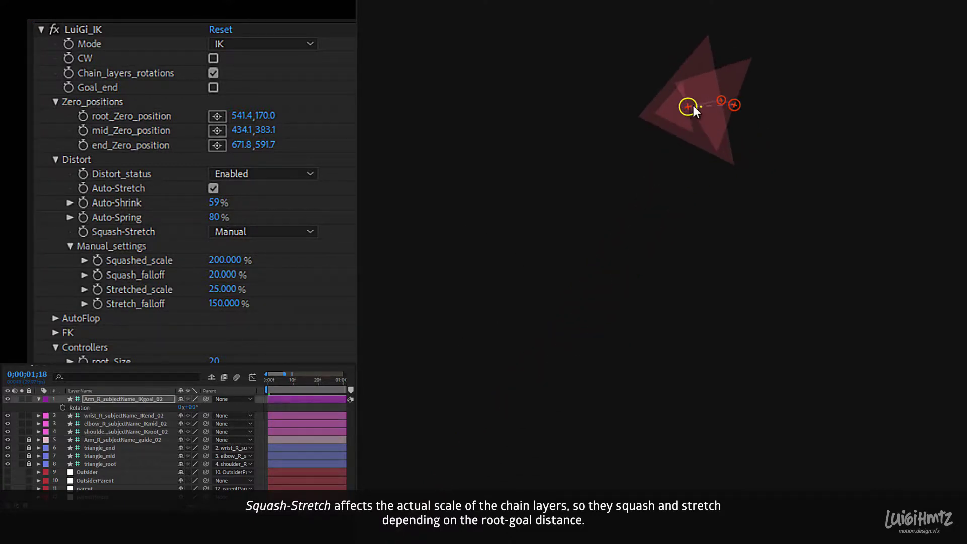
left_click_drag(214, 217, 230, 216)
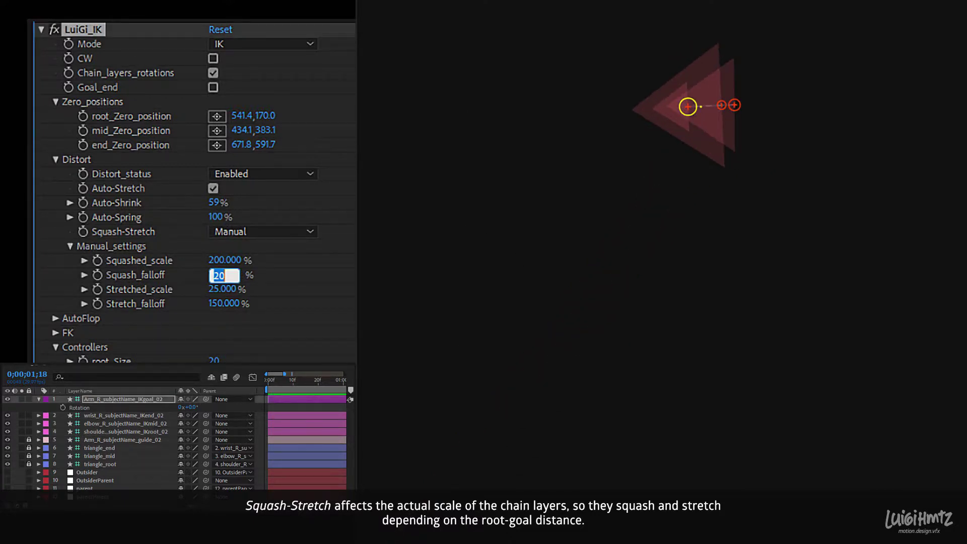
type("100")
key("Return")
left_click_drag(688, 107, 537, 286)
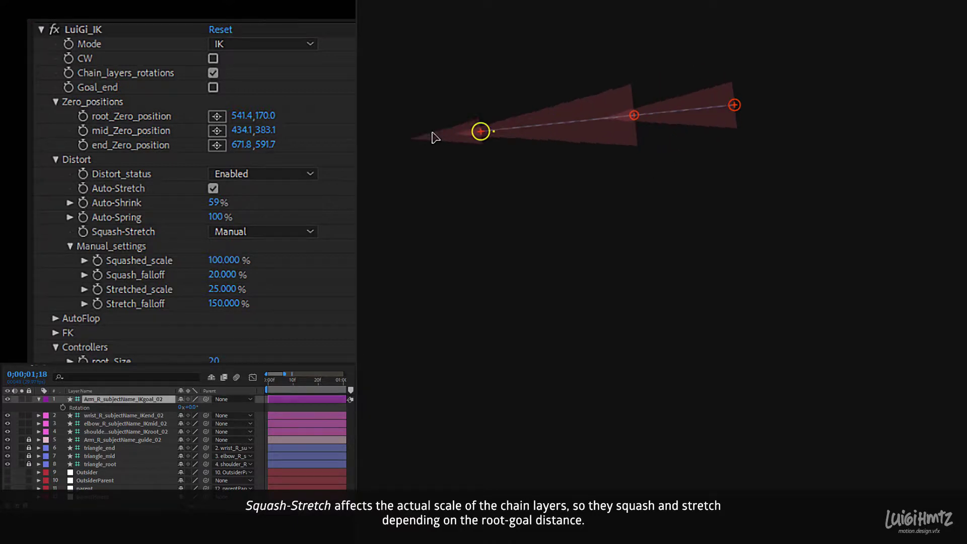
Change Squashed_scale to 150% and move the goal to test it.
left_click(225, 259)
type("150")
key("Return")
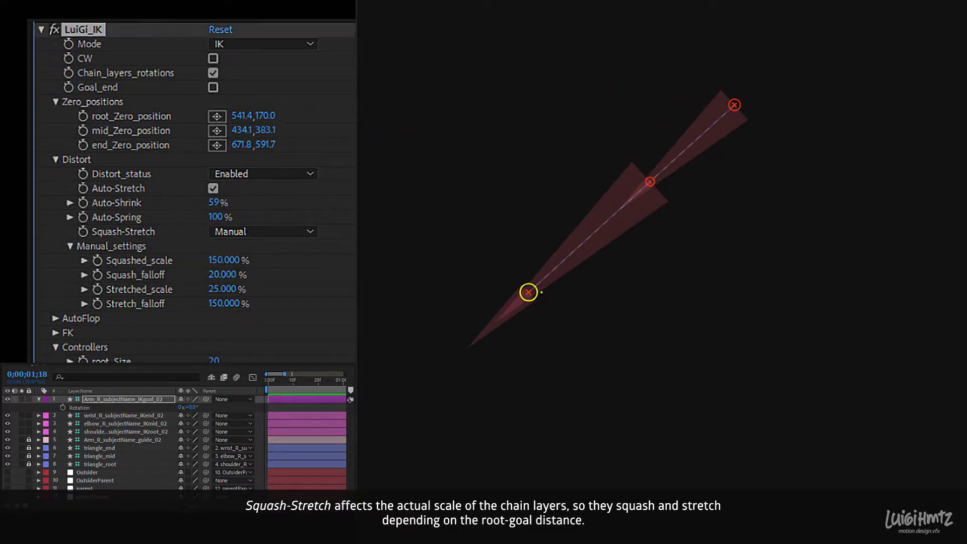
mouse_move(554, 272)
left_mouse_down()
mouse_move(722, 131)
mouse_move(664, 232)
left_mouse_up()
Return Squash-Stretch to Auto and lower Auto-Spring and Auto-Shrink to 0%.
left_click(262, 231)
left_click(270, 267)
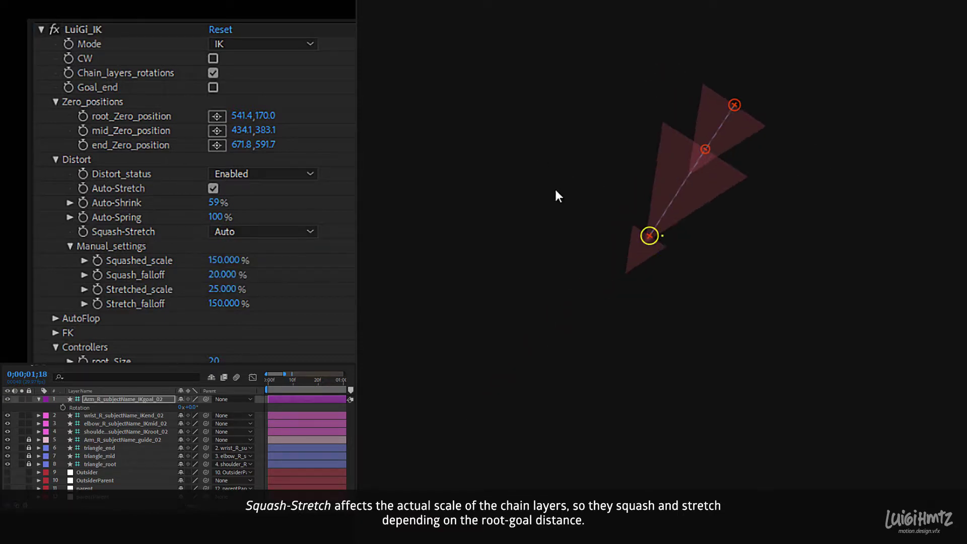
left_click_drag(215, 217, 181, 201)
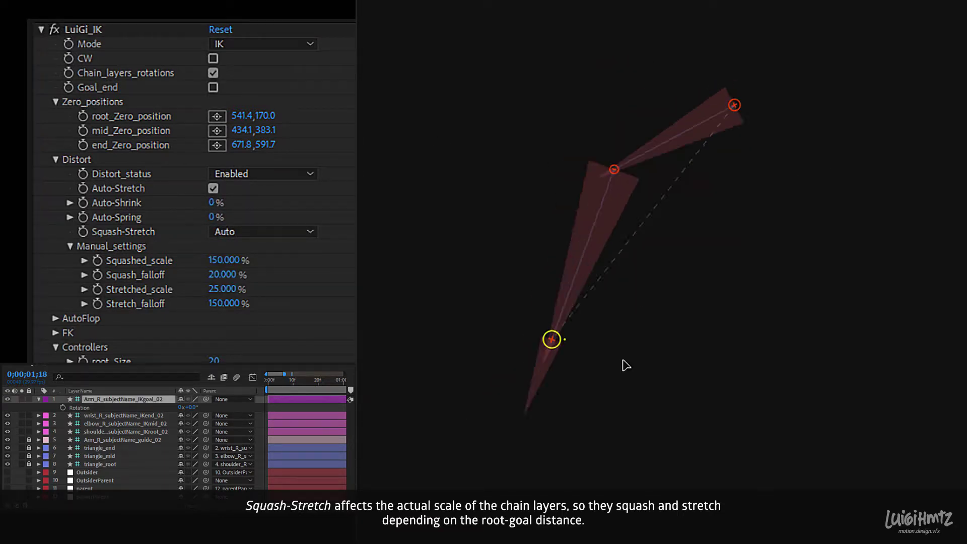
left_click_drag(560, 106, 590, 92)
scroll(71, 210, "down", 2)
Collapse the manual squash-stretch settings and expand the AutoFlop group.
left_click(71, 210)
scroll(54, 186, "down", 2)
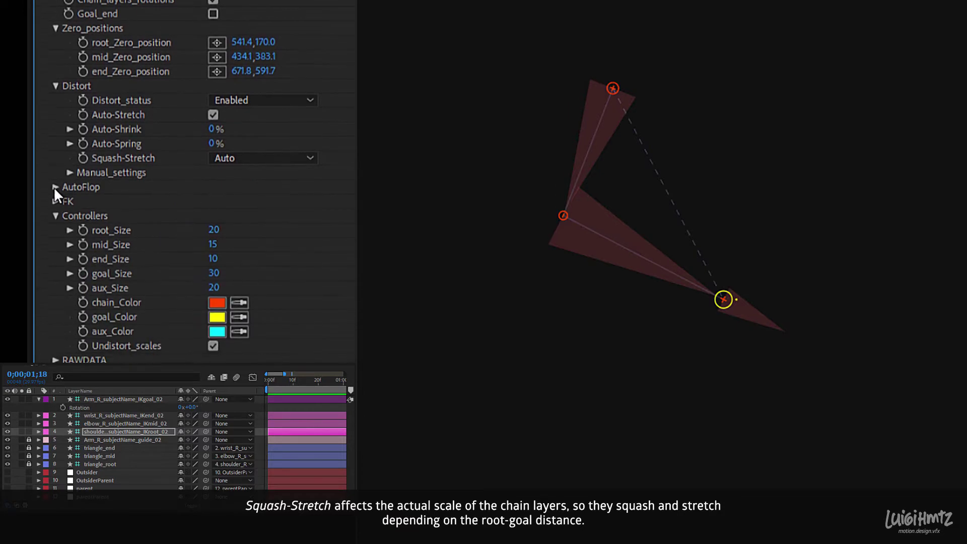
left_click(53, 186)
scroll(55, 162, "down", 1)
scroll(57, 162, "down", 1)
Set AutoFlop_status to Enabled, then lower the root and swing the goal around to flop the arm.
left_click(276, 172)
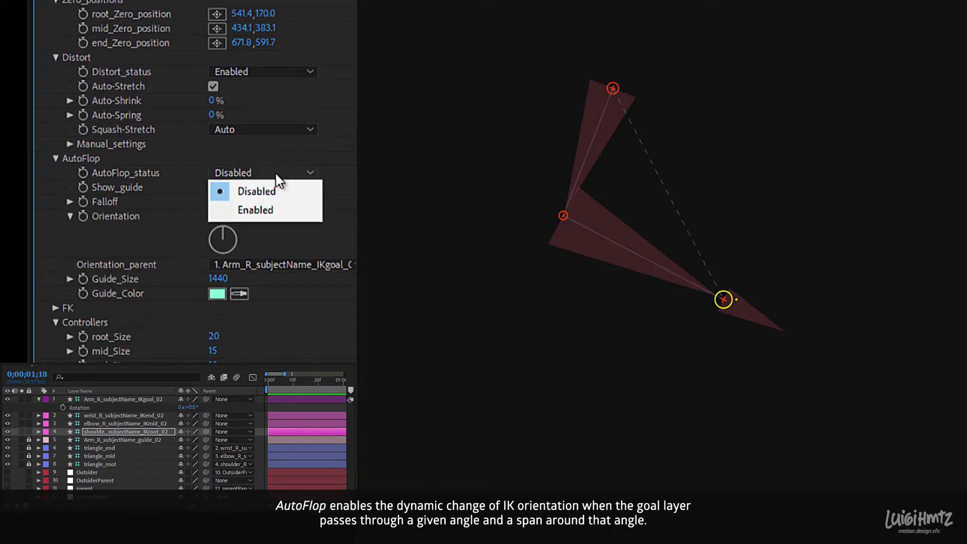
left_click(267, 211)
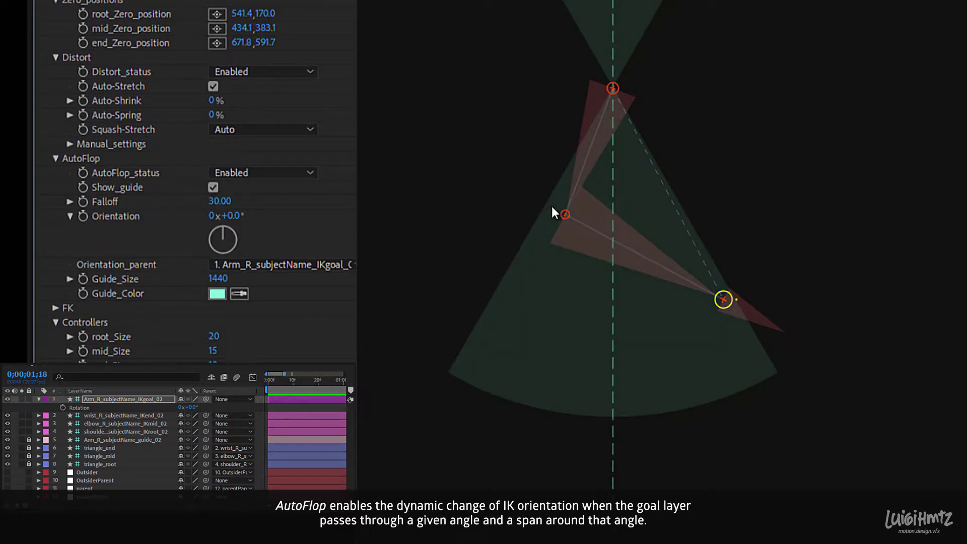
left_click_drag(611, 89, 559, 237)
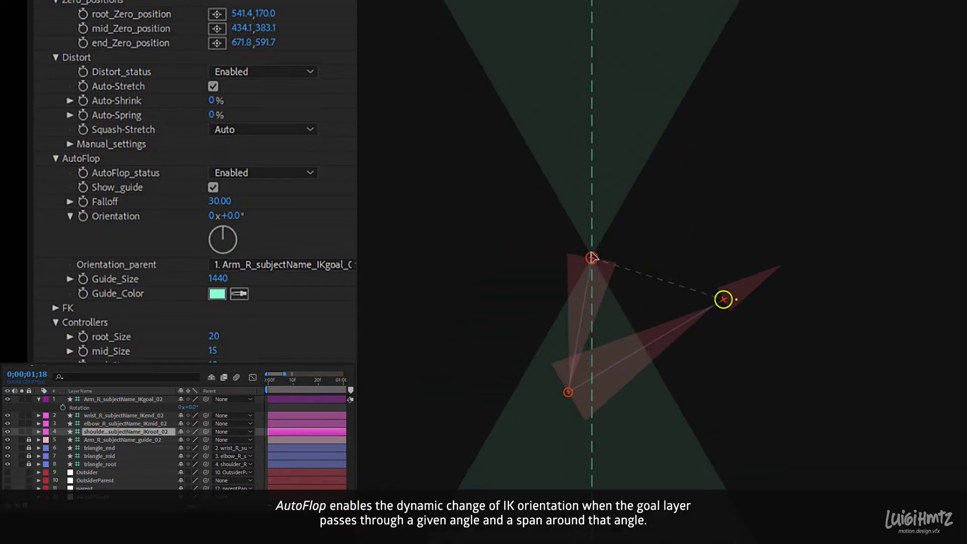
mouse_move(722, 300)
left_mouse_down()
mouse_move(483, 71)
mouse_move(494, 475)
mouse_move(650, 64)
mouse_move(720, 10)
mouse_move(436, 63)
left_mouse_up()
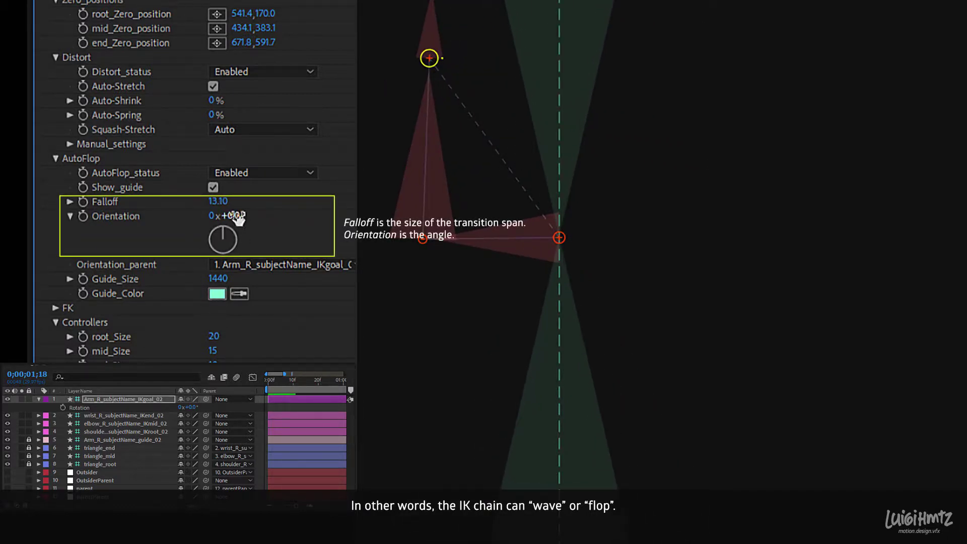
Scrub the AutoFlop Orientation and drag the goal around the viewer to test the flip.
left_click_drag(233, 209, 268, 209)
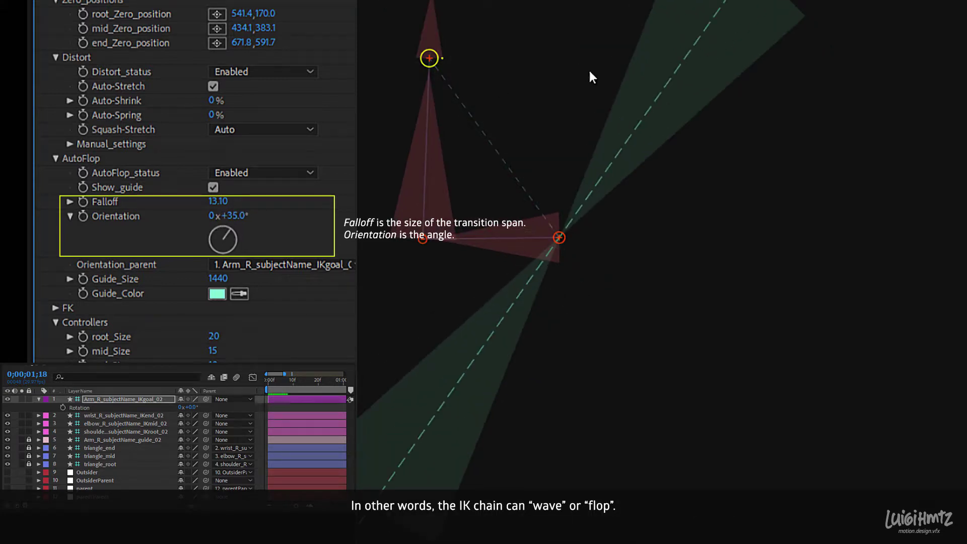
left_click_drag(428, 58, 583, 24)
mouse_move(678, 53)
left_mouse_down()
mouse_move(762, 205)
mouse_move(635, 402)
mouse_move(717, 340)
left_mouse_up()
mouse_move(635, 464)
left_mouse_down()
mouse_move(849, 70)
mouse_move(654, 3)
left_mouse_up()
Straighten and bend the arm with the goal, then set Orientation to +121°.
scroll(732, 217, "down", 2)
left_click_drag(585, 97, 658, 25)
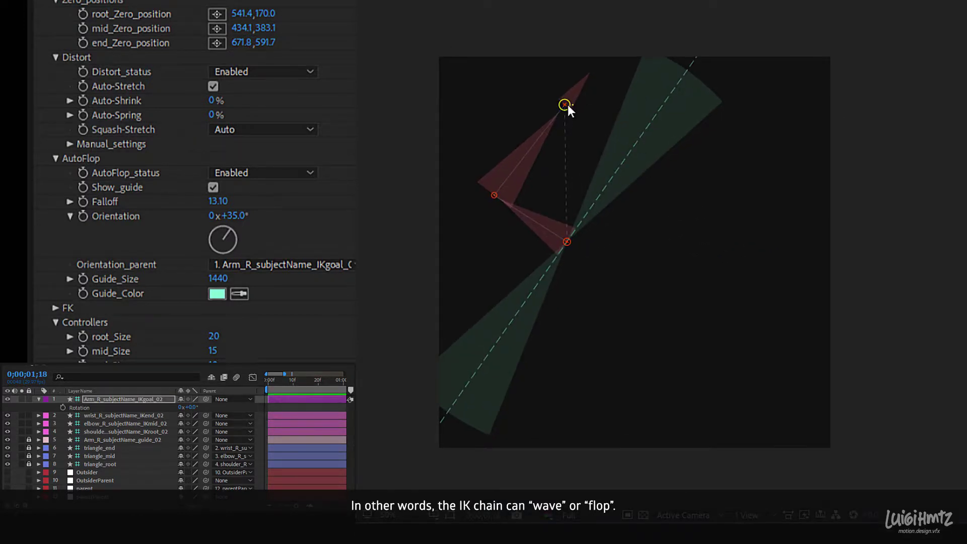
left_click_drag(564, 156, 735, 226)
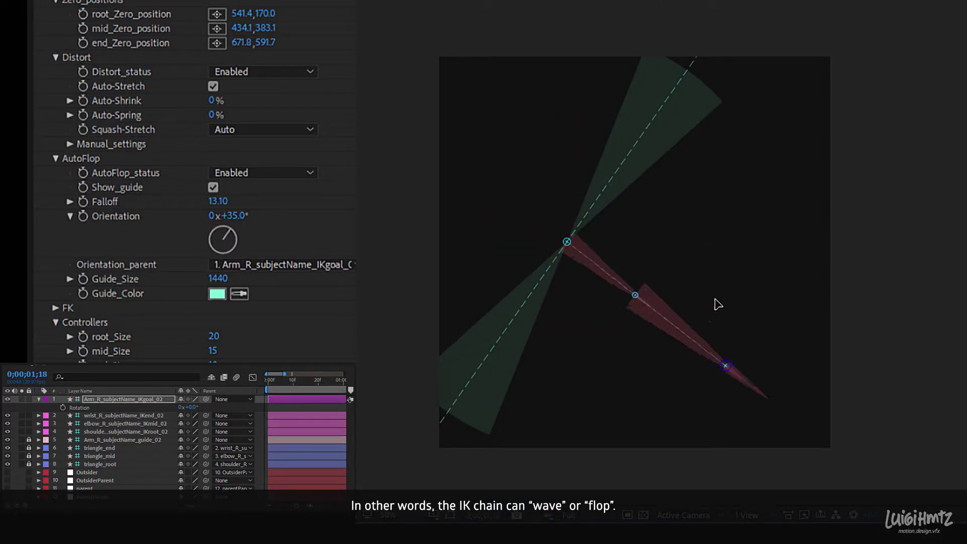
mouse_move(246, 216)
left_mouse_down()
mouse_move(292, 242)
mouse_move(336, 240)
left_mouse_up()
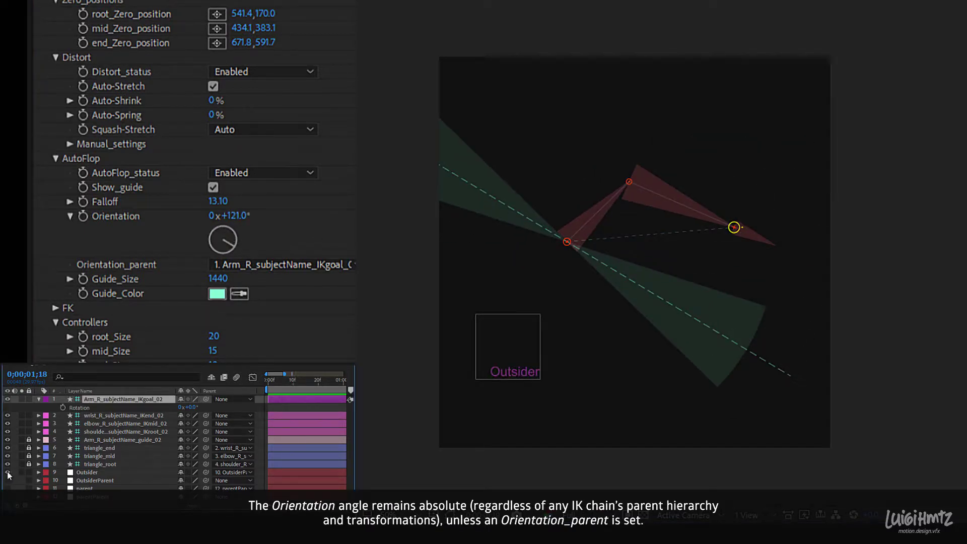
Make 9. Outsider the Orientation_parent, rotate Outsider, then move the chain root and goal.
left_click(323, 265)
left_click(210, 378)
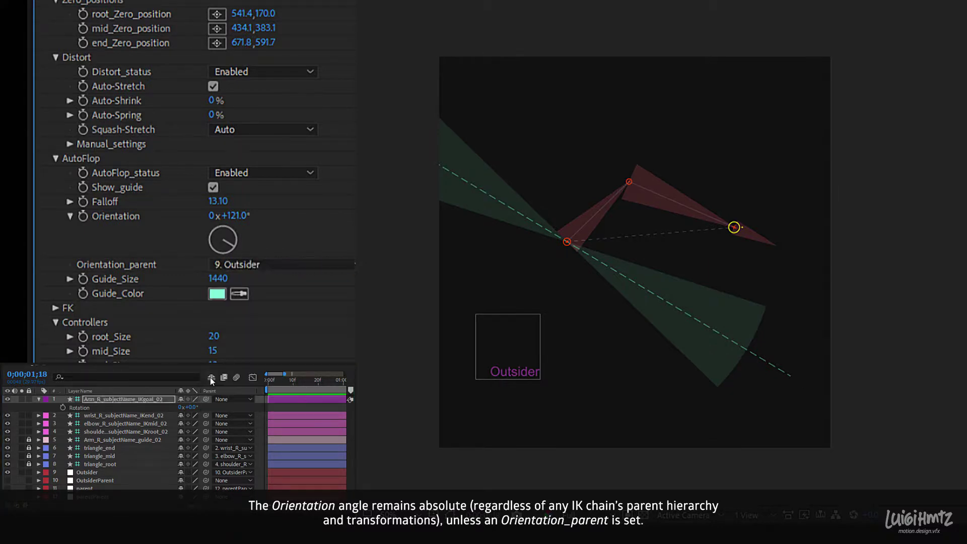
left_click(92, 472)
key("r")
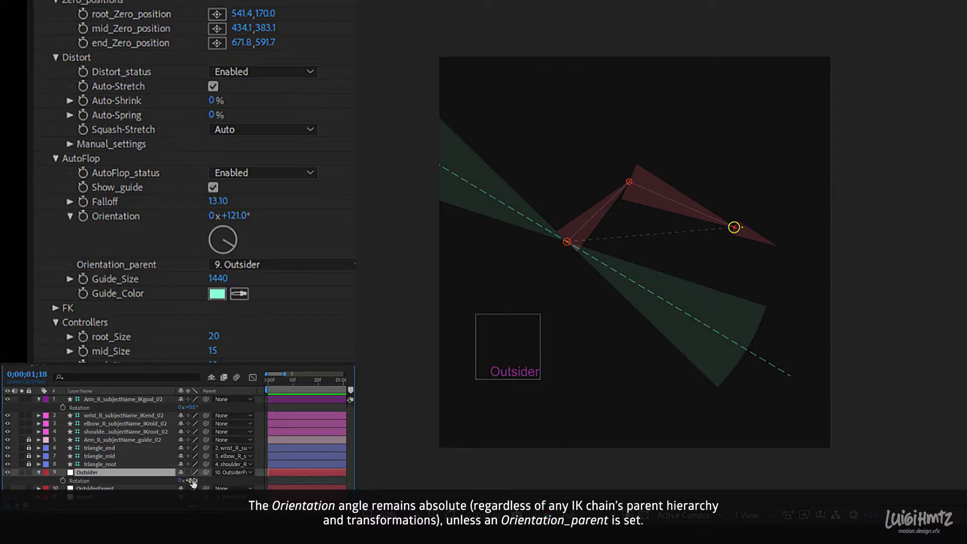
mouse_move(186, 480)
left_mouse_down()
mouse_move(196, 475)
mouse_move(158, 473)
left_mouse_up()
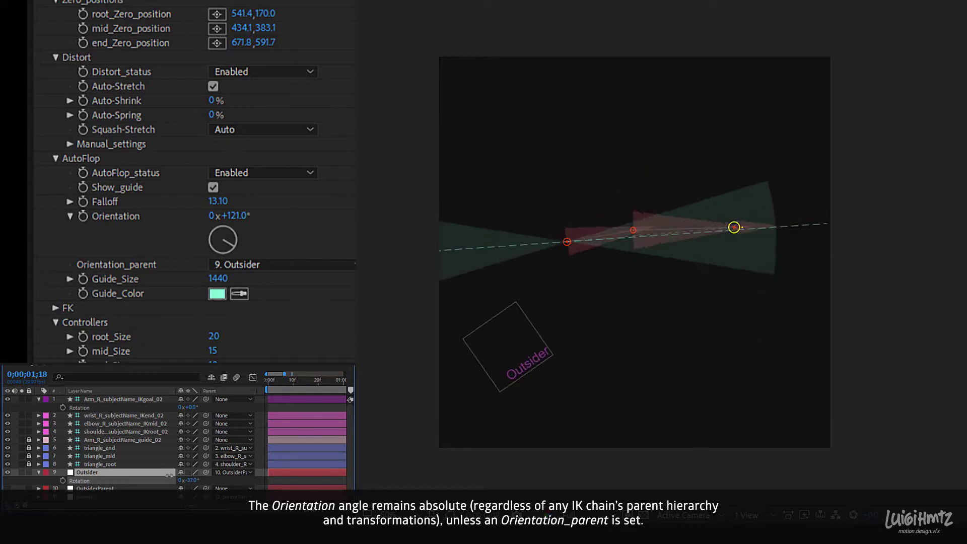
left_click_drag(566, 242, 625, 186)
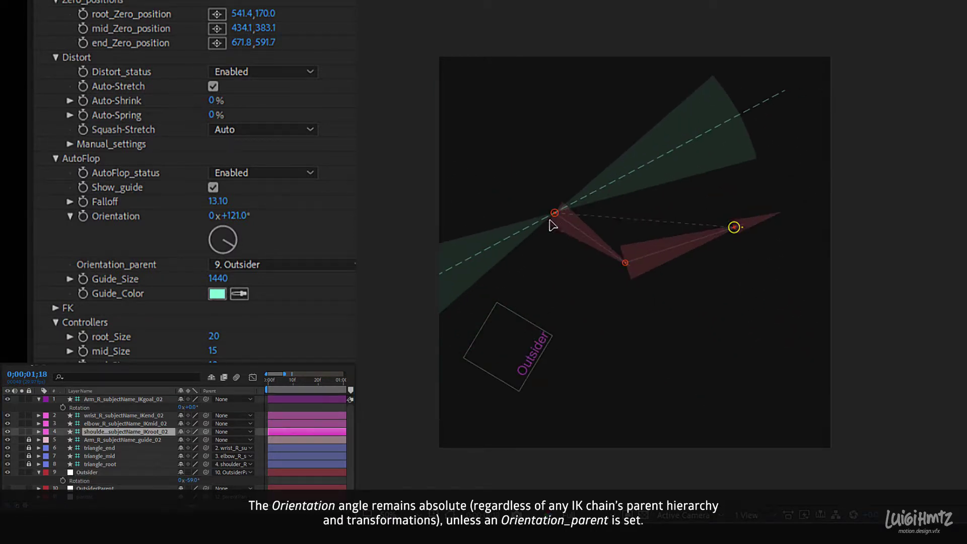
left_click_drag(733, 227, 615, 339)
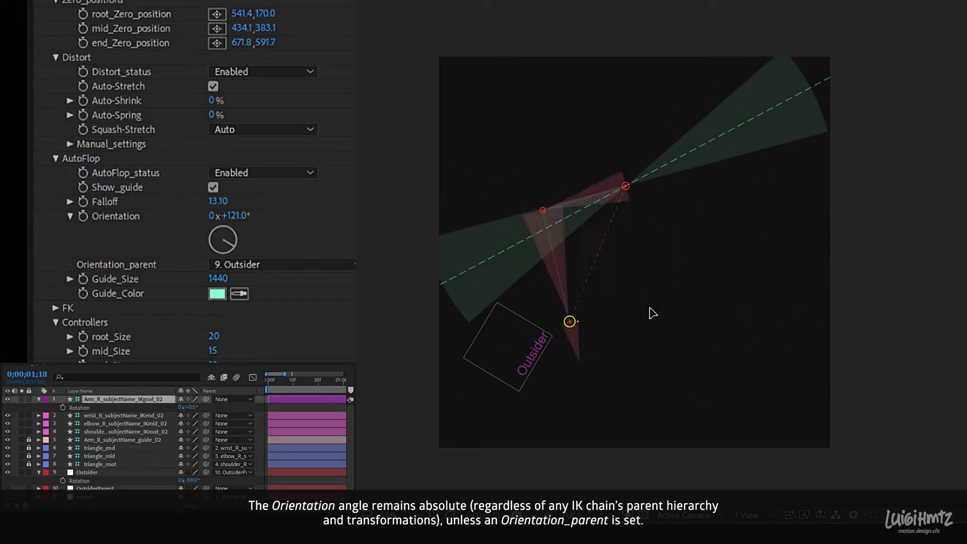
Rotate OutsiderParent to +60°, carrying the Outsider box and cone with it.
left_click(105, 490)
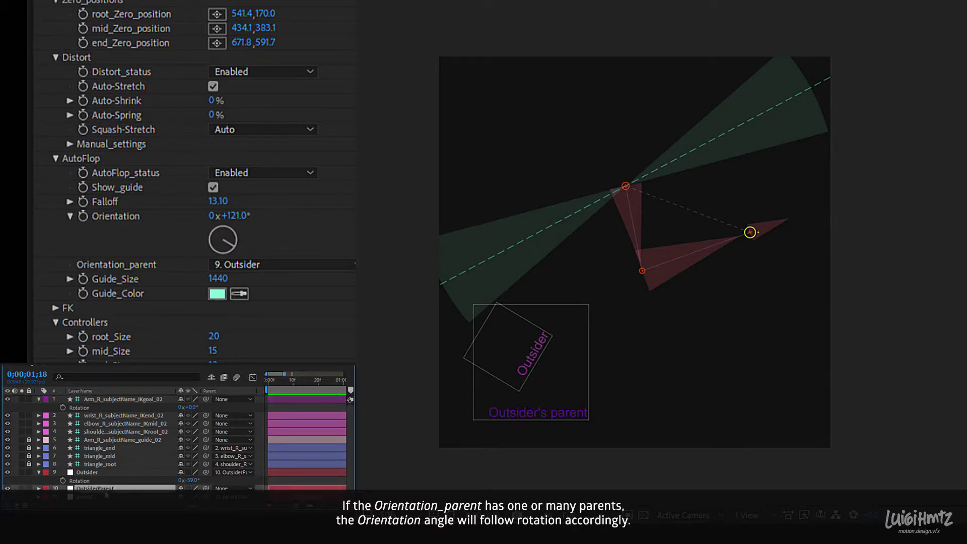
scroll(96, 473, "down", 1)
left_click_drag(188, 483, 197, 484)
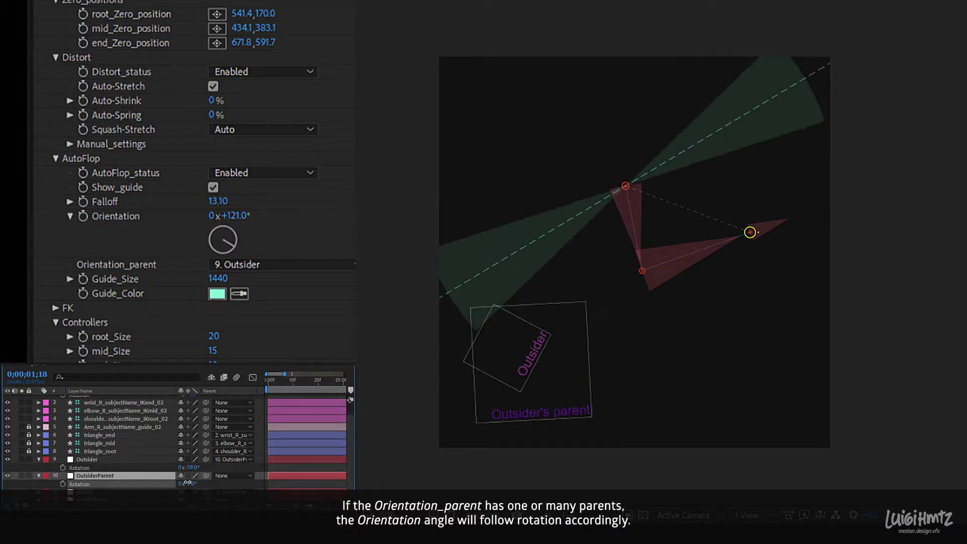
left_click_drag(532, 355, 559, 326)
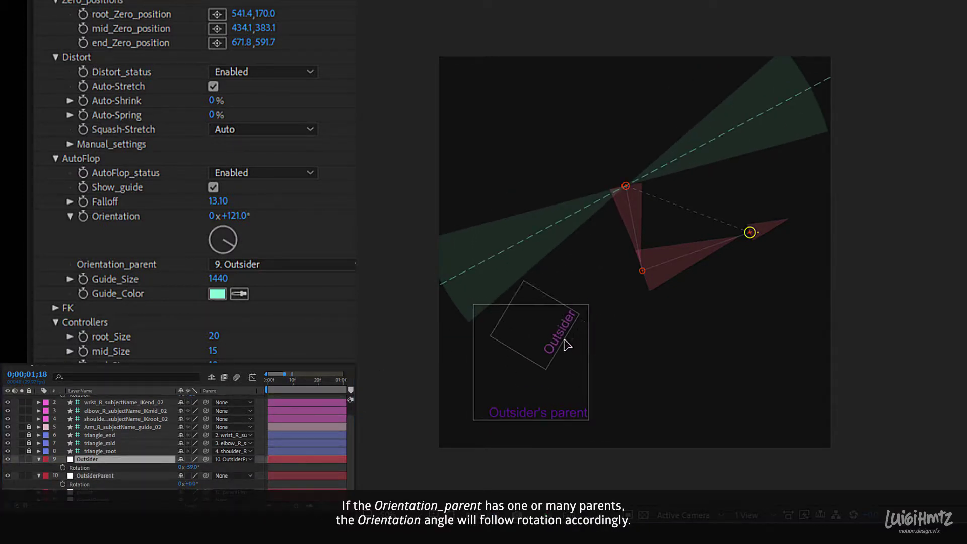
mouse_move(520, 412)
left_mouse_down()
mouse_move(550, 410)
mouse_move(524, 435)
left_mouse_up()
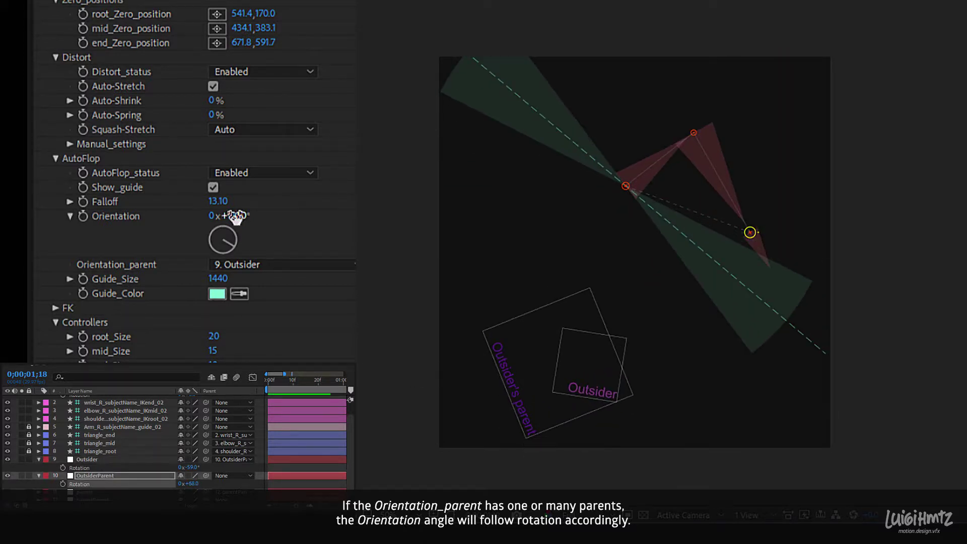
Set Orientation to 149° and sweep the goal around the root so the arm bends.
left_click_drag(233, 215, 259, 212)
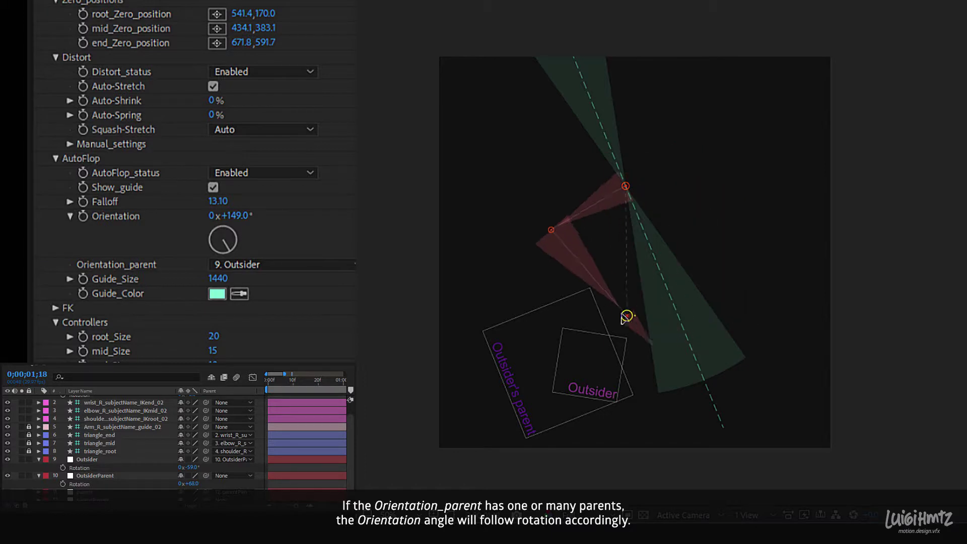
left_click_drag(751, 278, 516, 261)
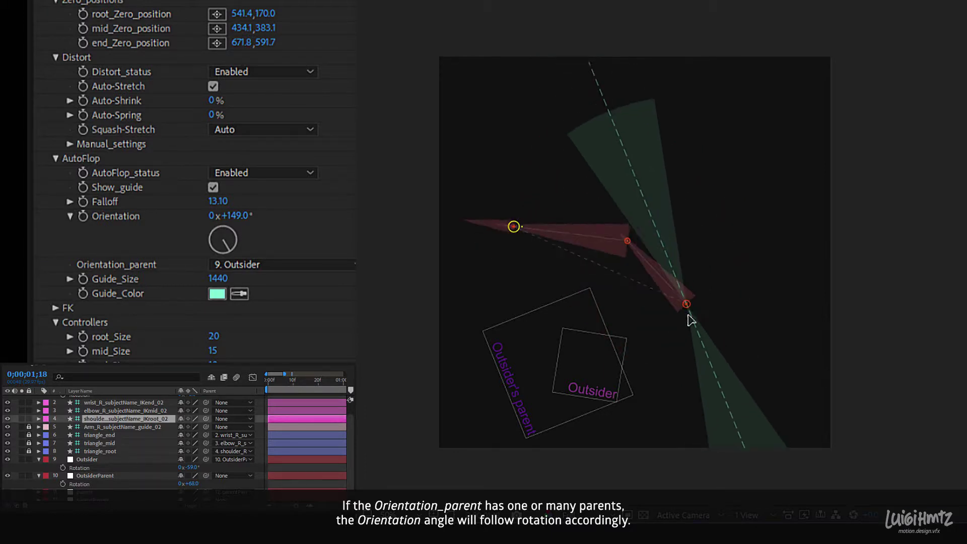
left_click_drag(513, 226, 596, 153)
left_click_drag(559, 187, 665, 172)
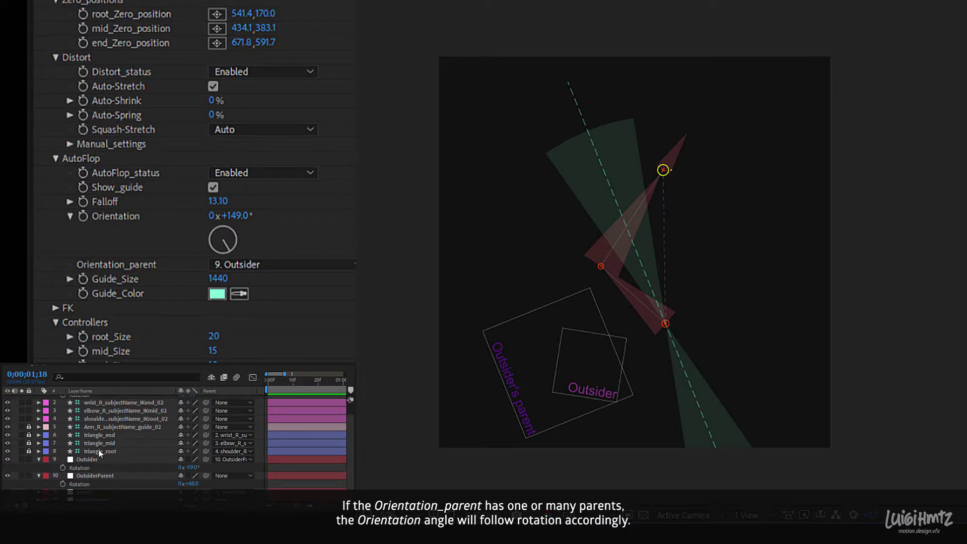
scroll(352, 460, "down", 1)
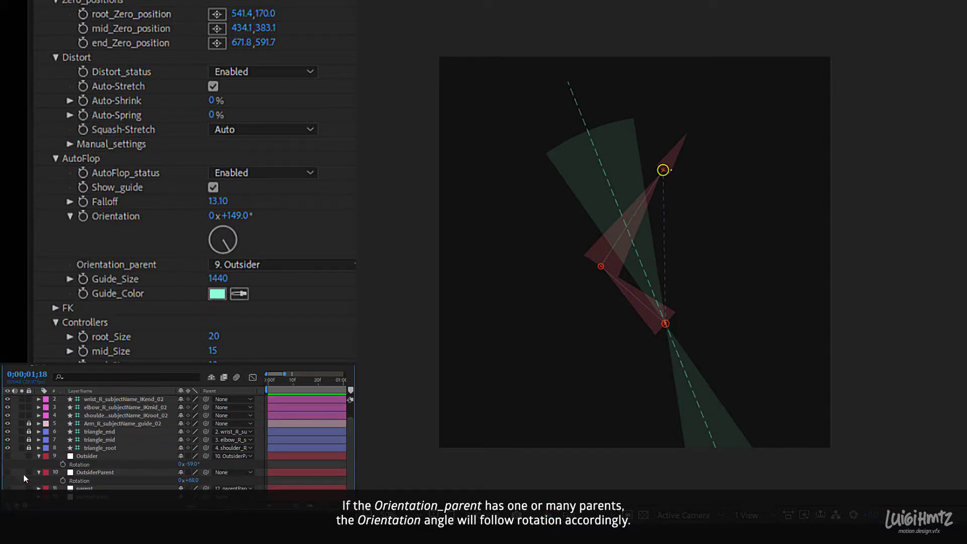
Select the parent layer, try rotating it, then undo back to upright.
left_click(81, 487)
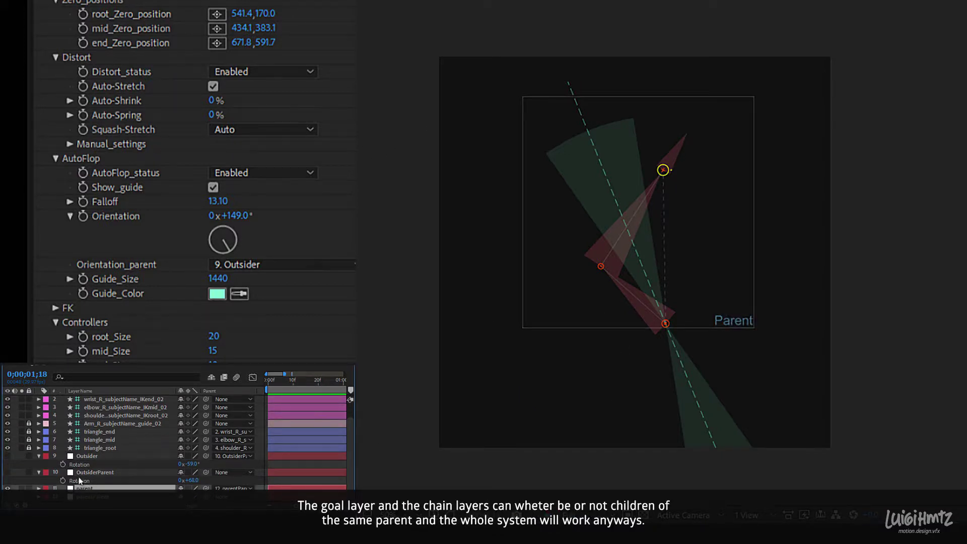
left_click_drag(181, 496, 166, 496)
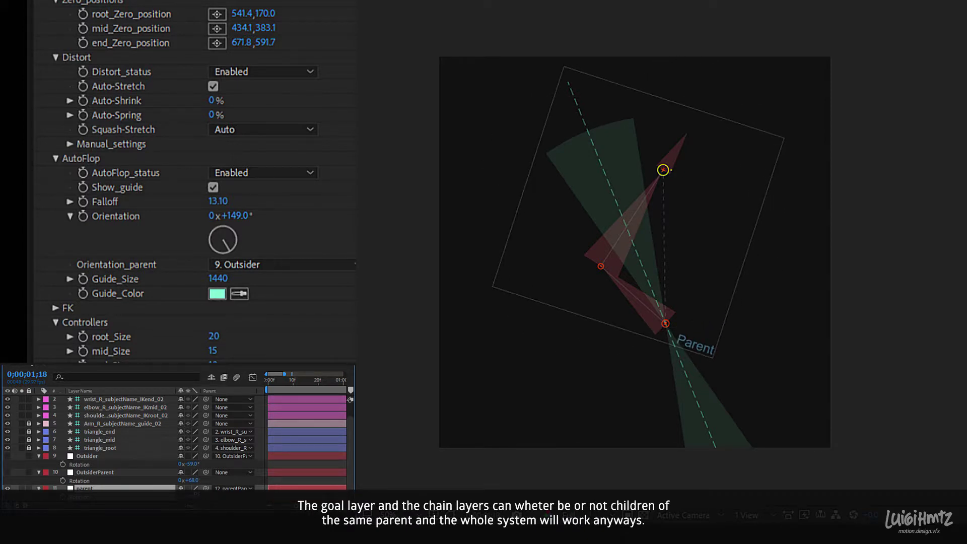
key("ctrl+z")
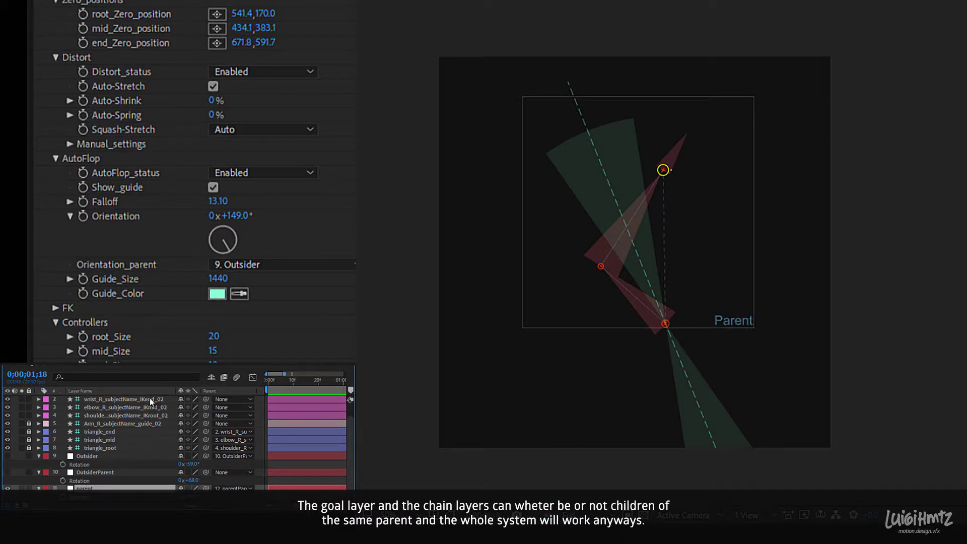
scroll(283, 411, "up", 1)
Parent the goal, wrist, elbow and shoulder layers to 11. parent, then rotate it to swing the arm.
left_click(131, 432)
left_click(136, 416, "shift")
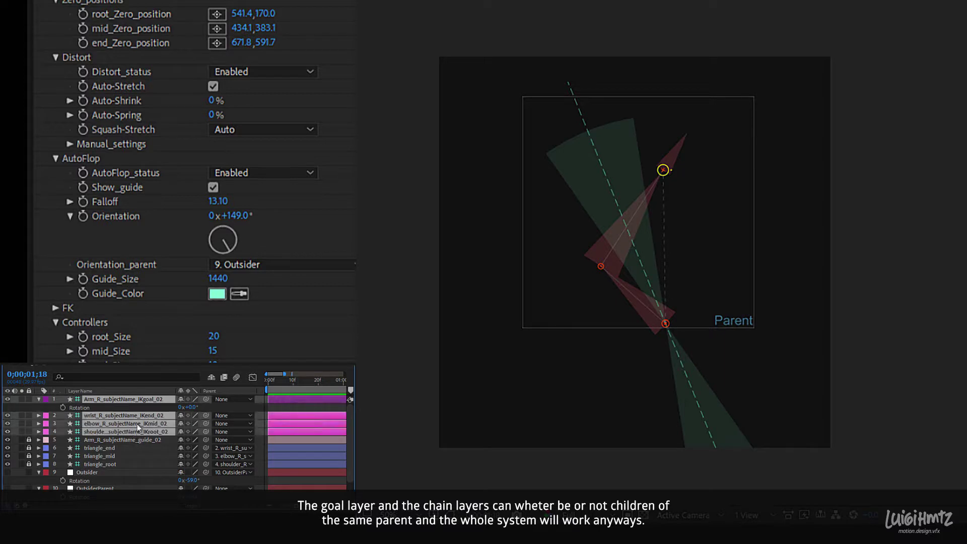
left_click(231, 431)
left_click(325, 426)
scroll(343, 444, "down", 1)
left_click_drag(187, 487, 191, 486)
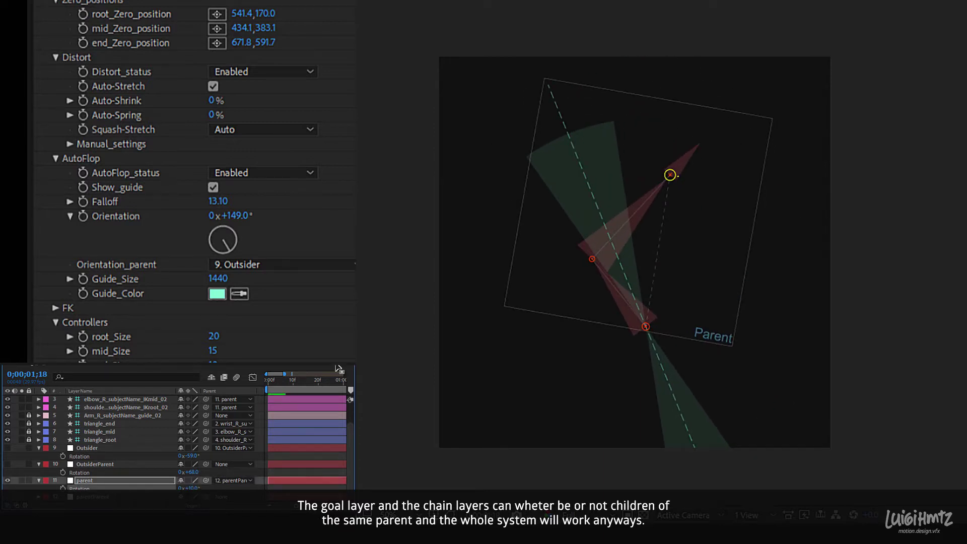
mouse_move(697, 302)
left_mouse_down()
mouse_move(683, 332)
mouse_move(715, 212)
left_mouse_up()
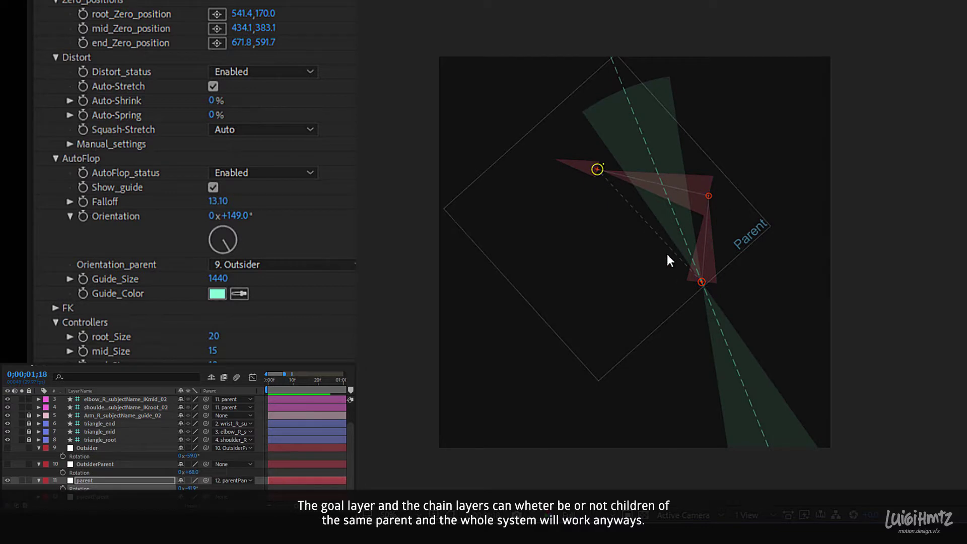
Set Orientation_parent to 11. parent and rotate the parent boxes (about 94°, then +12°) to test the cone.
left_click(276, 261)
left_click(216, 397)
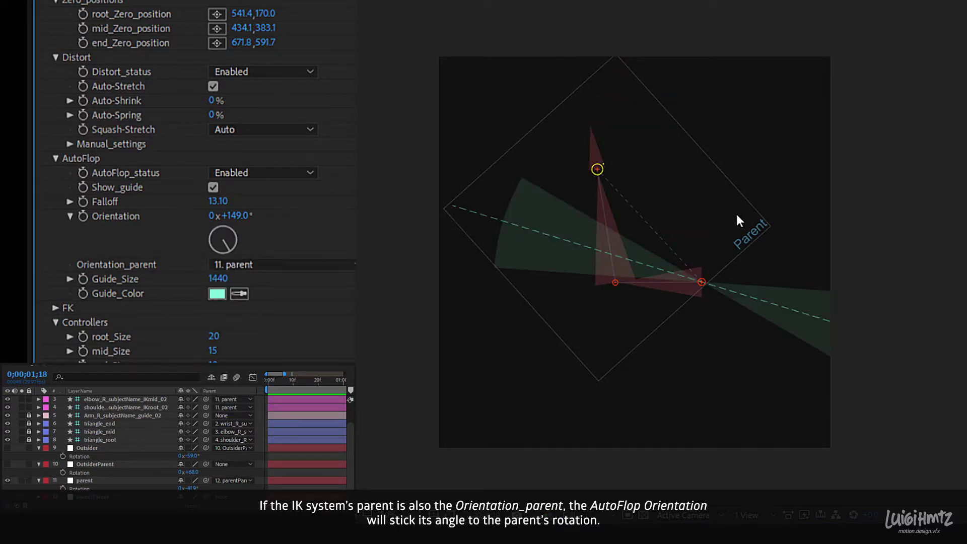
mouse_move(738, 220)
left_mouse_down()
mouse_move(584, 160)
mouse_move(572, 259)
mouse_move(663, 368)
mouse_move(593, 197)
left_mouse_up()
mouse_move(725, 250)
left_mouse_down()
mouse_move(616, 356)
mouse_move(713, 191)
mouse_move(715, 198)
mouse_move(702, 184)
left_mouse_up()
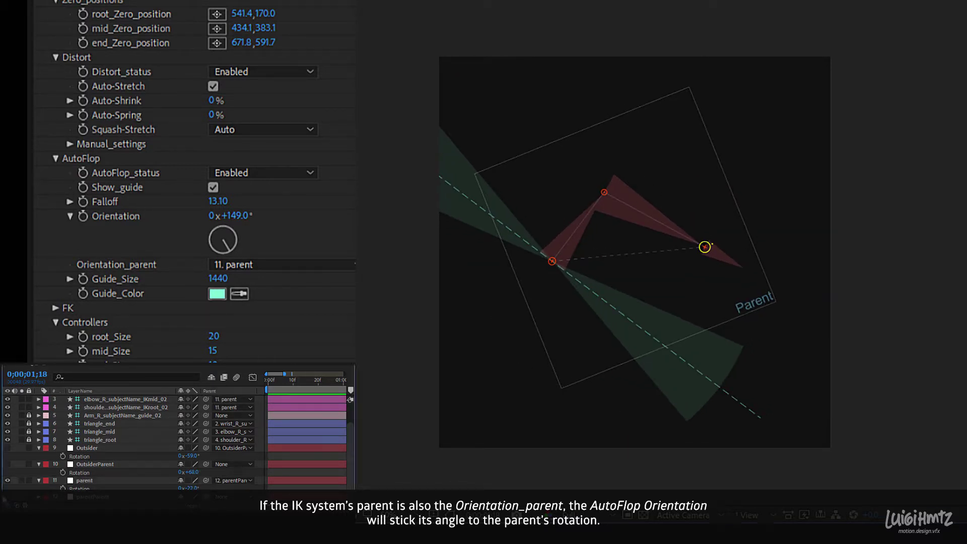
left_click_drag(754, 166, 760, 182)
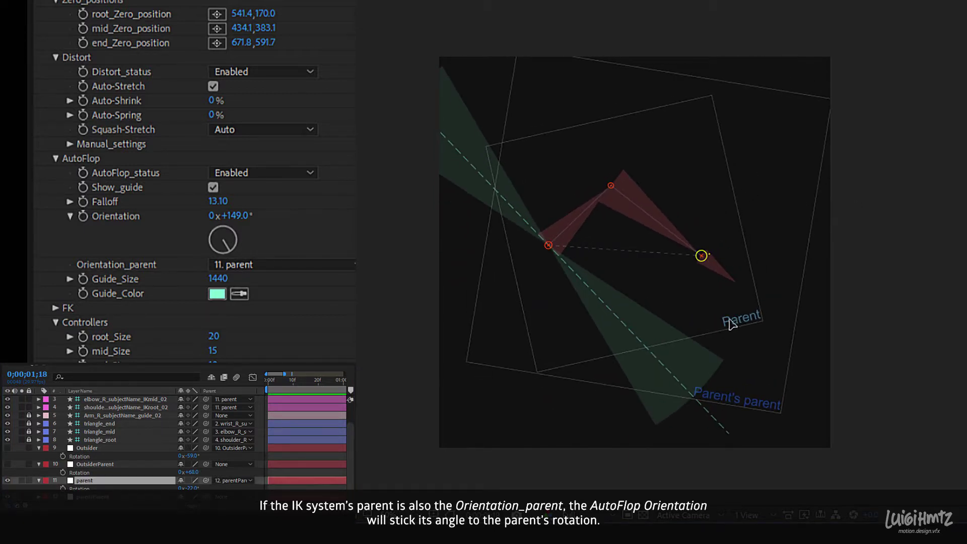
left_click_drag(732, 324, 683, 345)
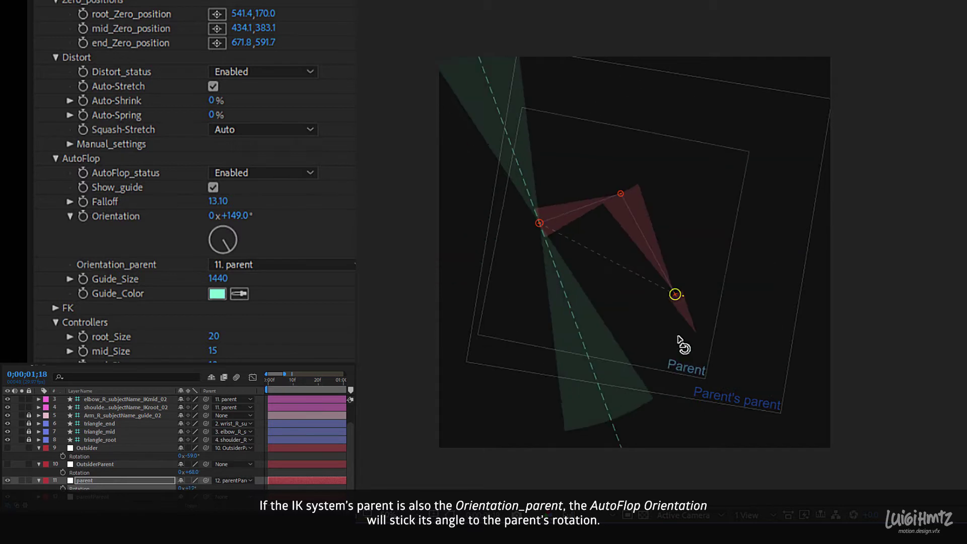
Set Orientation_parent to 12. parentParent, rotate parent to about -65° and parentParent near upright.
left_click(282, 264)
left_click(231, 411)
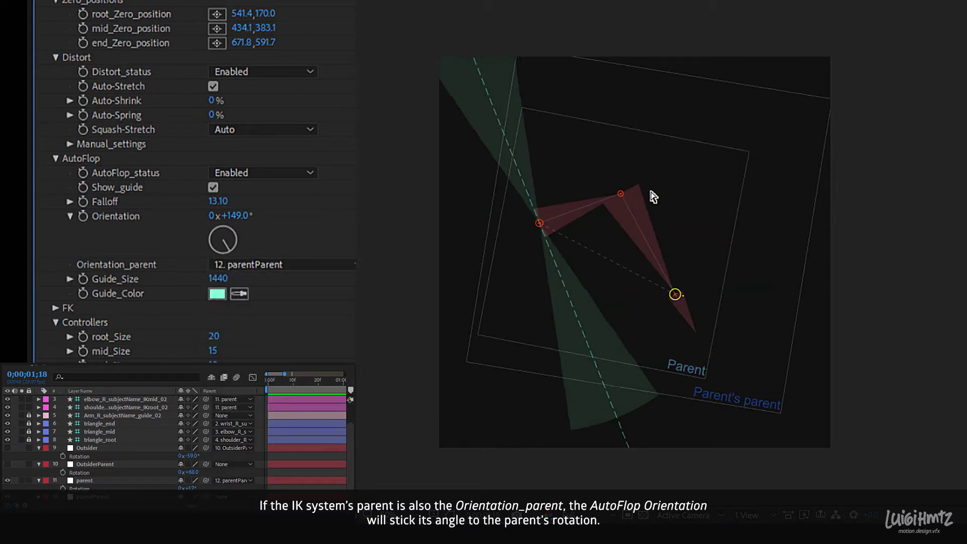
mouse_move(689, 373)
left_mouse_down()
mouse_move(692, 202)
mouse_move(710, 193)
left_mouse_up()
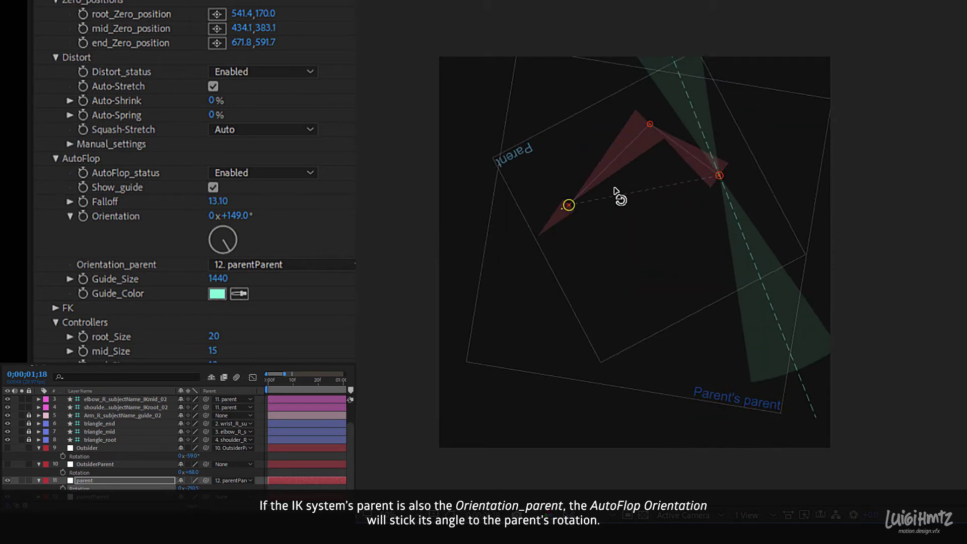
mouse_move(764, 410)
left_mouse_down()
mouse_move(619, 426)
mouse_move(714, 243)
left_mouse_up()
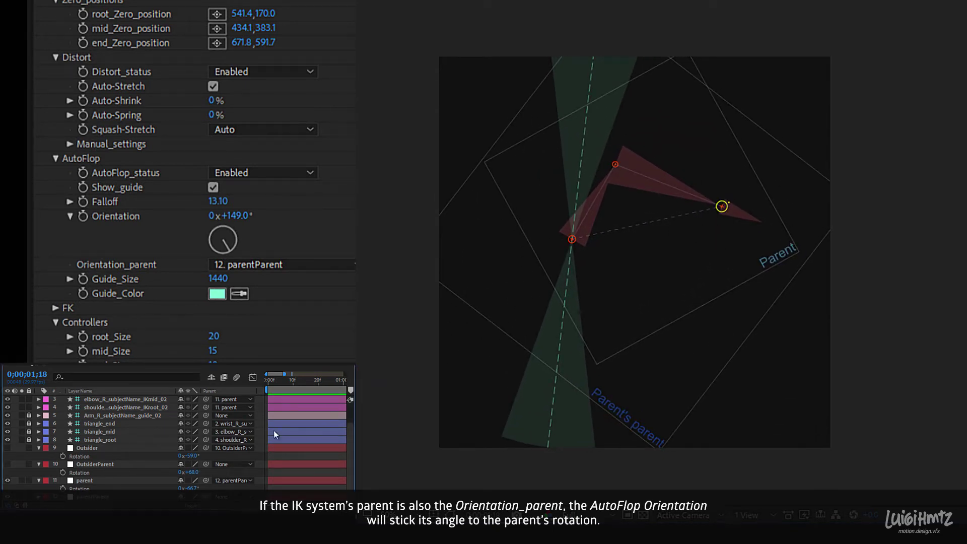
scroll(95, 501, "up", 1)
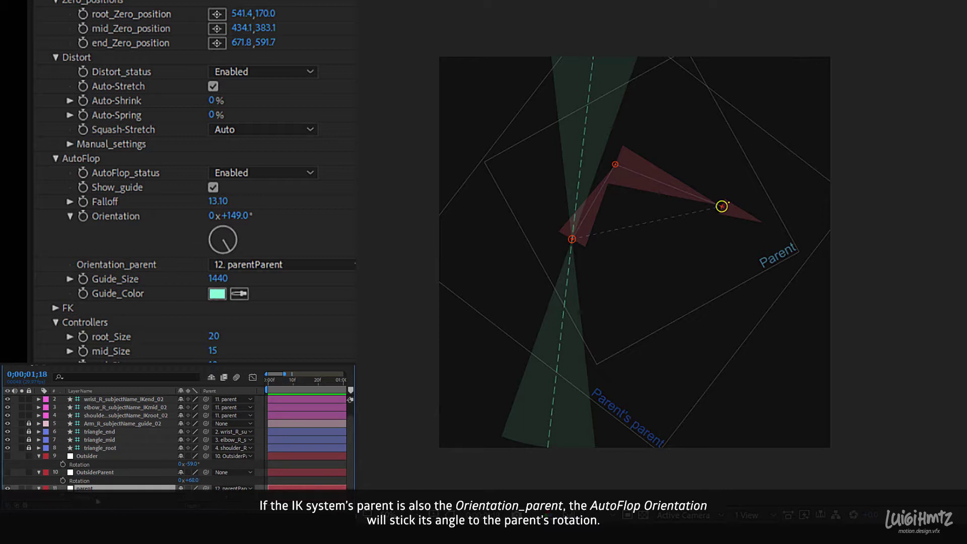
scroll(43, 470, "down", 4)
Reset the parents' rotation to zero and set AutoFlop_status and Distort_status to Disabled.
right_click(82, 501)
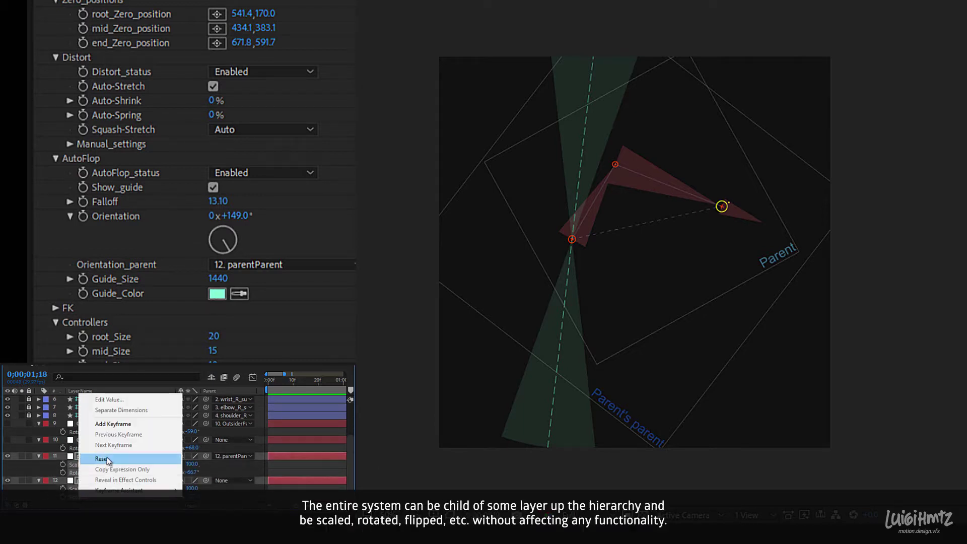
left_click(106, 457)
left_click(251, 173)
left_click(262, 190)
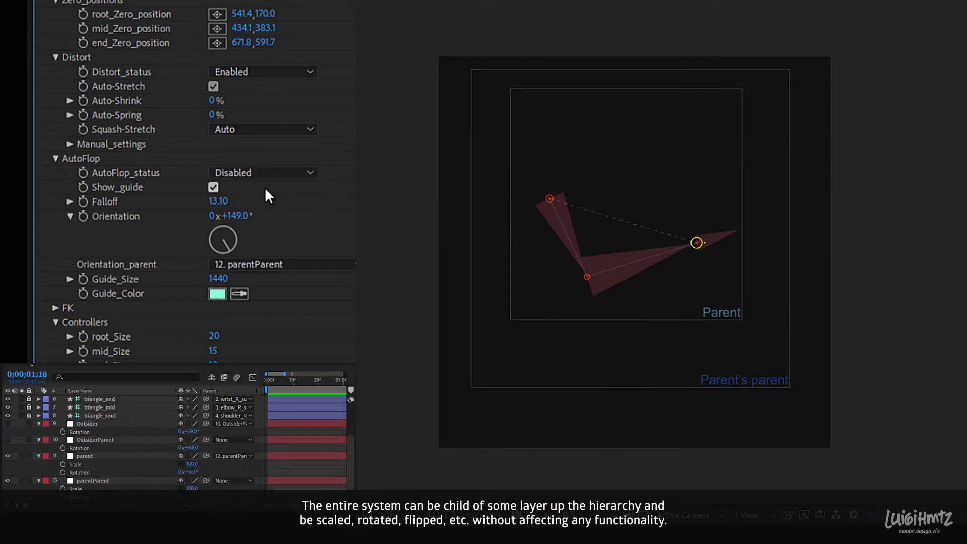
left_click(265, 76)
left_click_drag(191, 472, 152, 457)
Scale parentParent down to 74 and flip parent to -99 scale, re-aiming the goal.
scroll(151, 201, "down", 3)
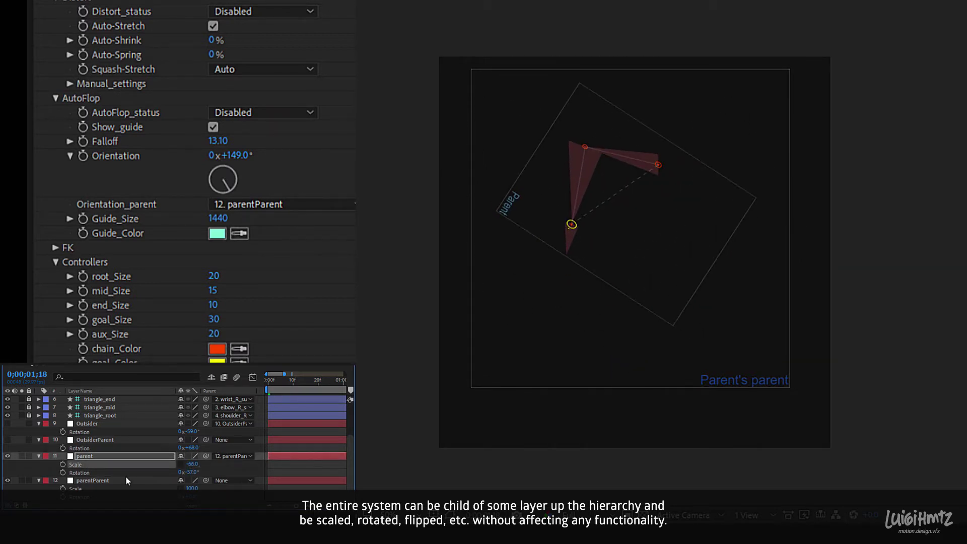
left_click(92, 480)
left_click_drag(191, 488, 166, 488)
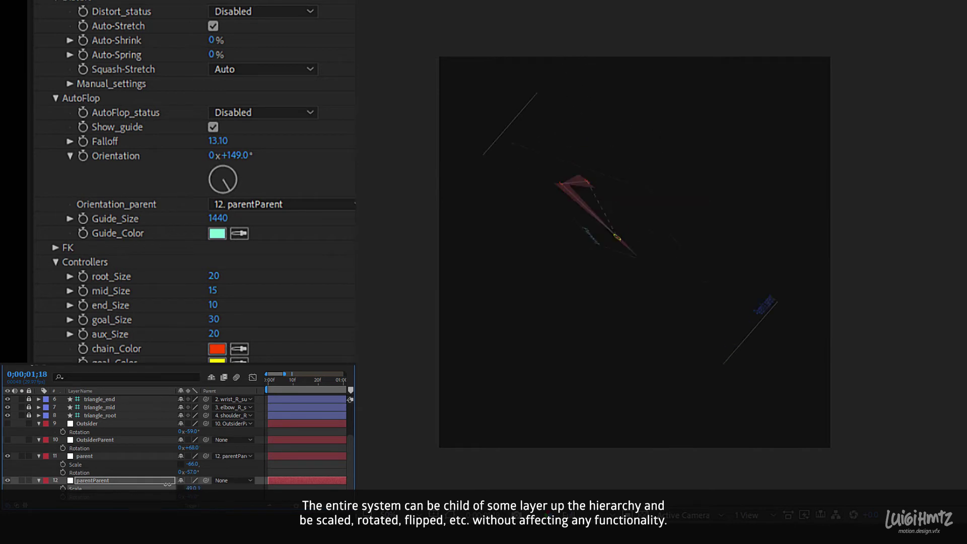
left_click(592, 123)
left_click_drag(645, 334, 662, 327)
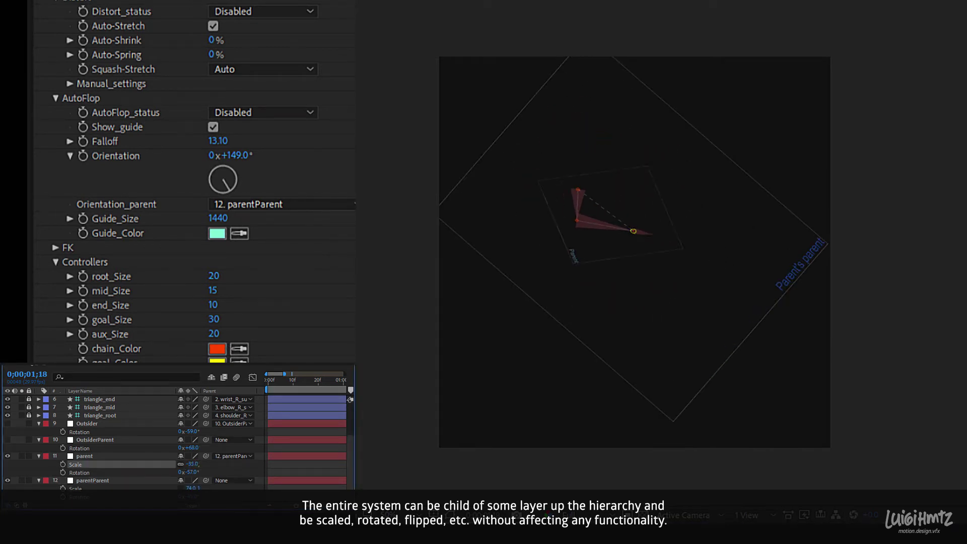
left_click_drag(192, 463, 166, 463)
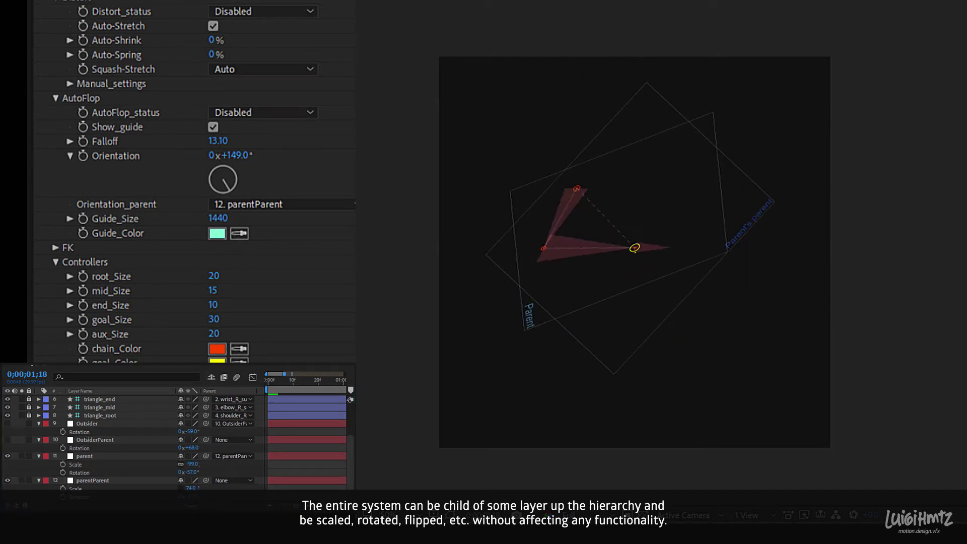
Re-enable Distort, raise Auto-Spring, and drag the goal to stretch and squash the arm.
left_click(267, 12)
left_click(262, 41)
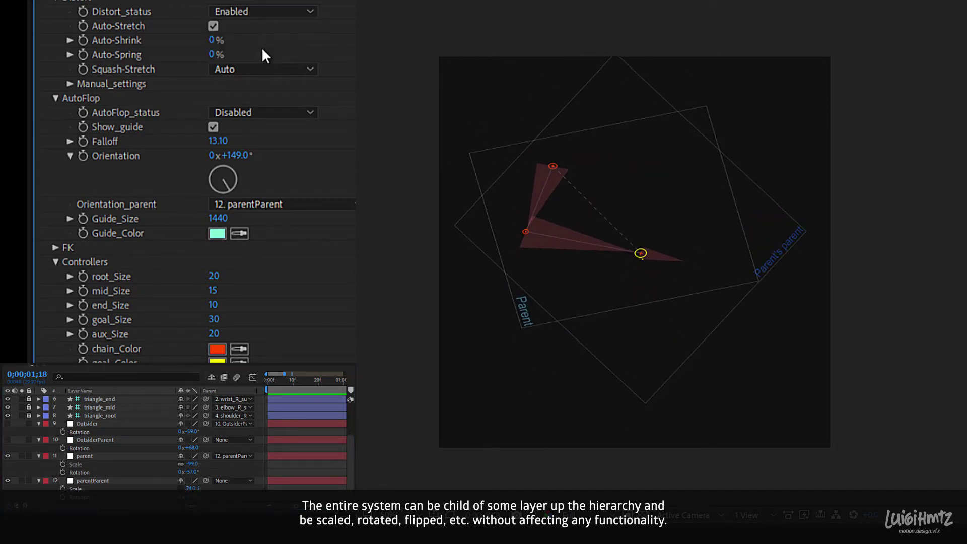
left_click_drag(644, 256, 636, 257)
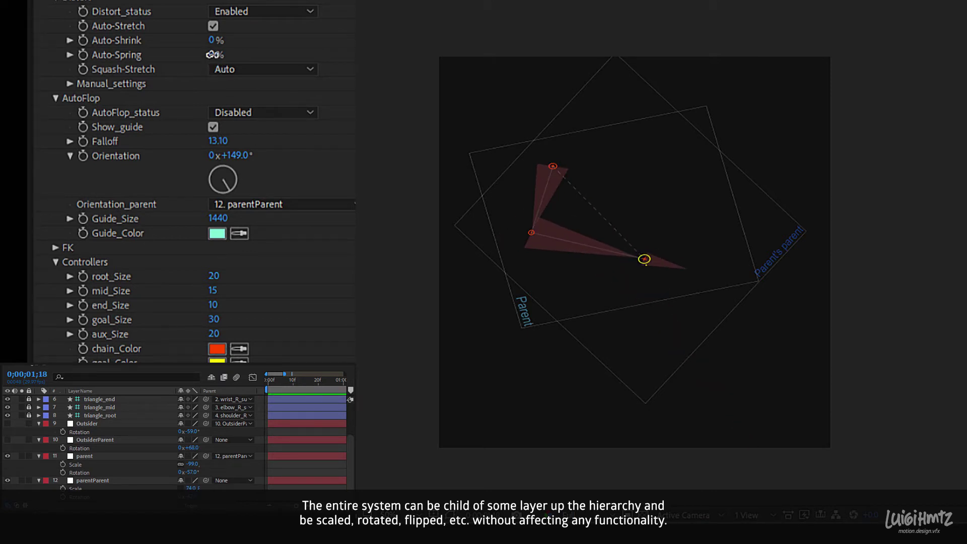
left_click_drag(213, 55, 264, 55)
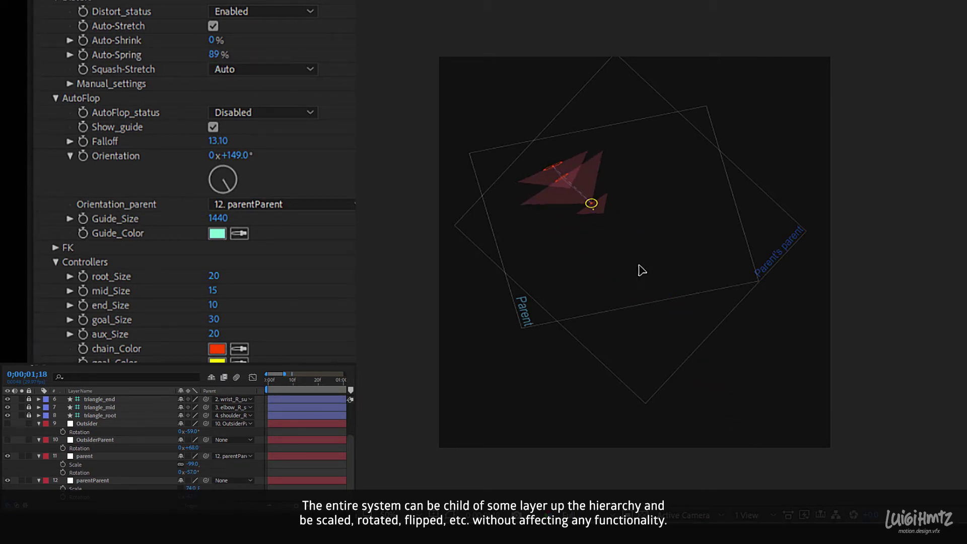
left_click_drag(660, 302, 559, 190)
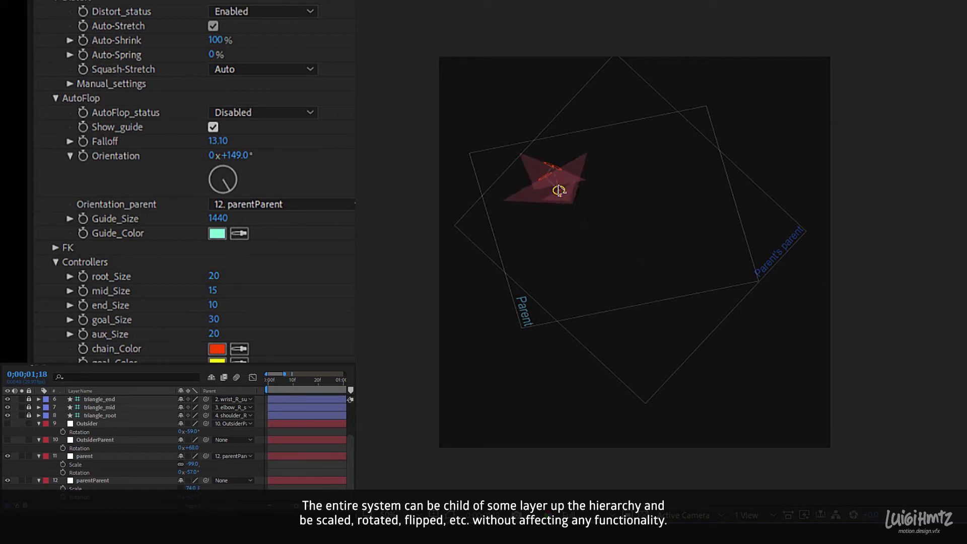
left_click_drag(677, 146, 615, 194)
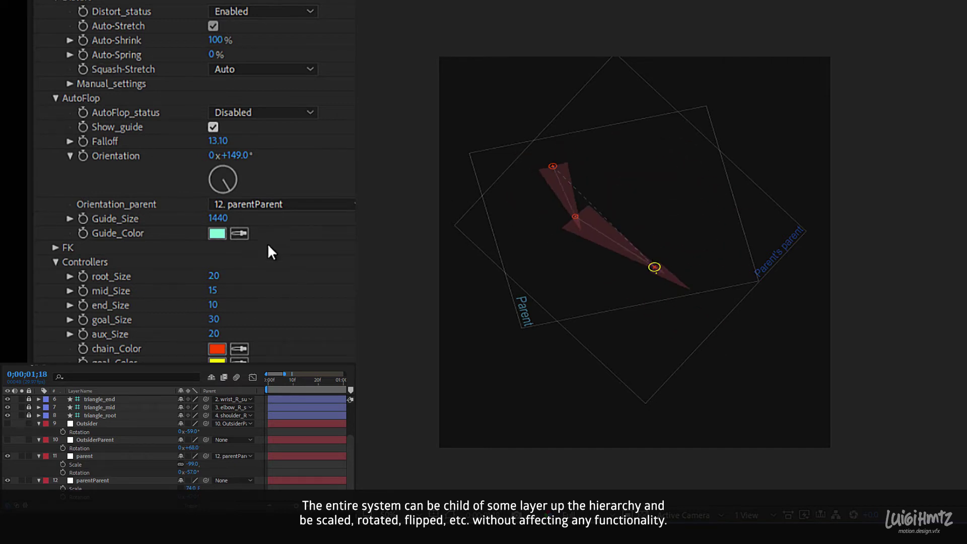
Set AutoFlop_status back to Enabled and hide the flop guide.
left_click(261, 112)
left_click(262, 151)
left_click(213, 127)
Show the flop guide, set Orientation to +194.7°, scale parentParent to about 104 and re-aim the arm.
left_click(213, 127)
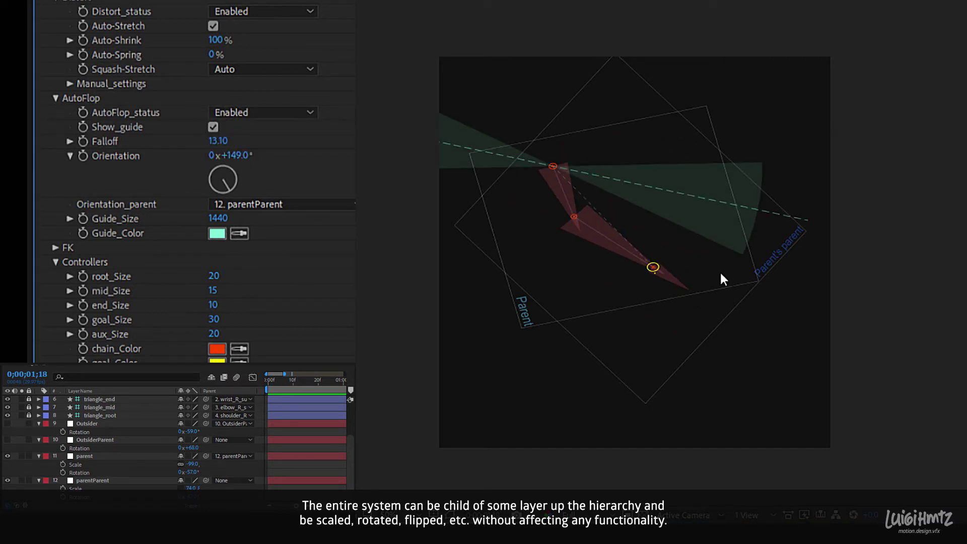
left_click_drag(653, 266, 592, 270)
mouse_move(553, 167)
left_mouse_down()
mouse_move(649, 185)
mouse_move(647, 151)
left_mouse_up()
mouse_move(230, 155)
left_mouse_down()
mouse_move(284, 155)
mouse_move(180, 409)
left_mouse_up()
left_click_drag(186, 487, 212, 488)
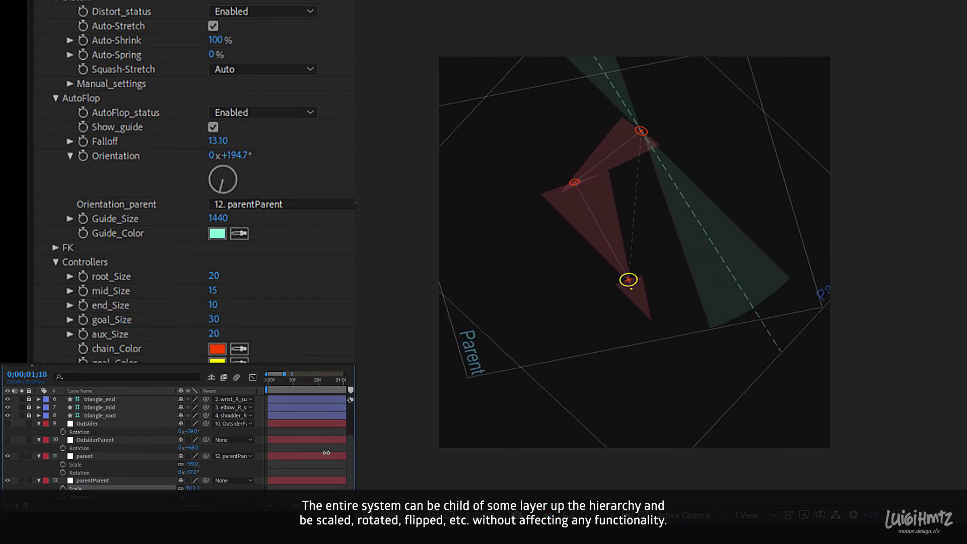
mouse_move(641, 287)
left_mouse_down()
mouse_move(725, 171)
mouse_move(548, 266)
left_mouse_up()
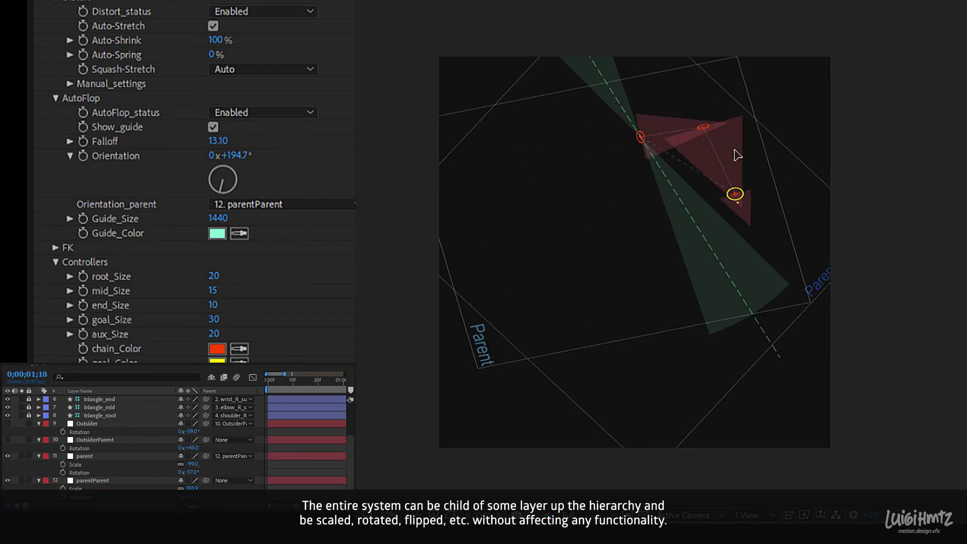